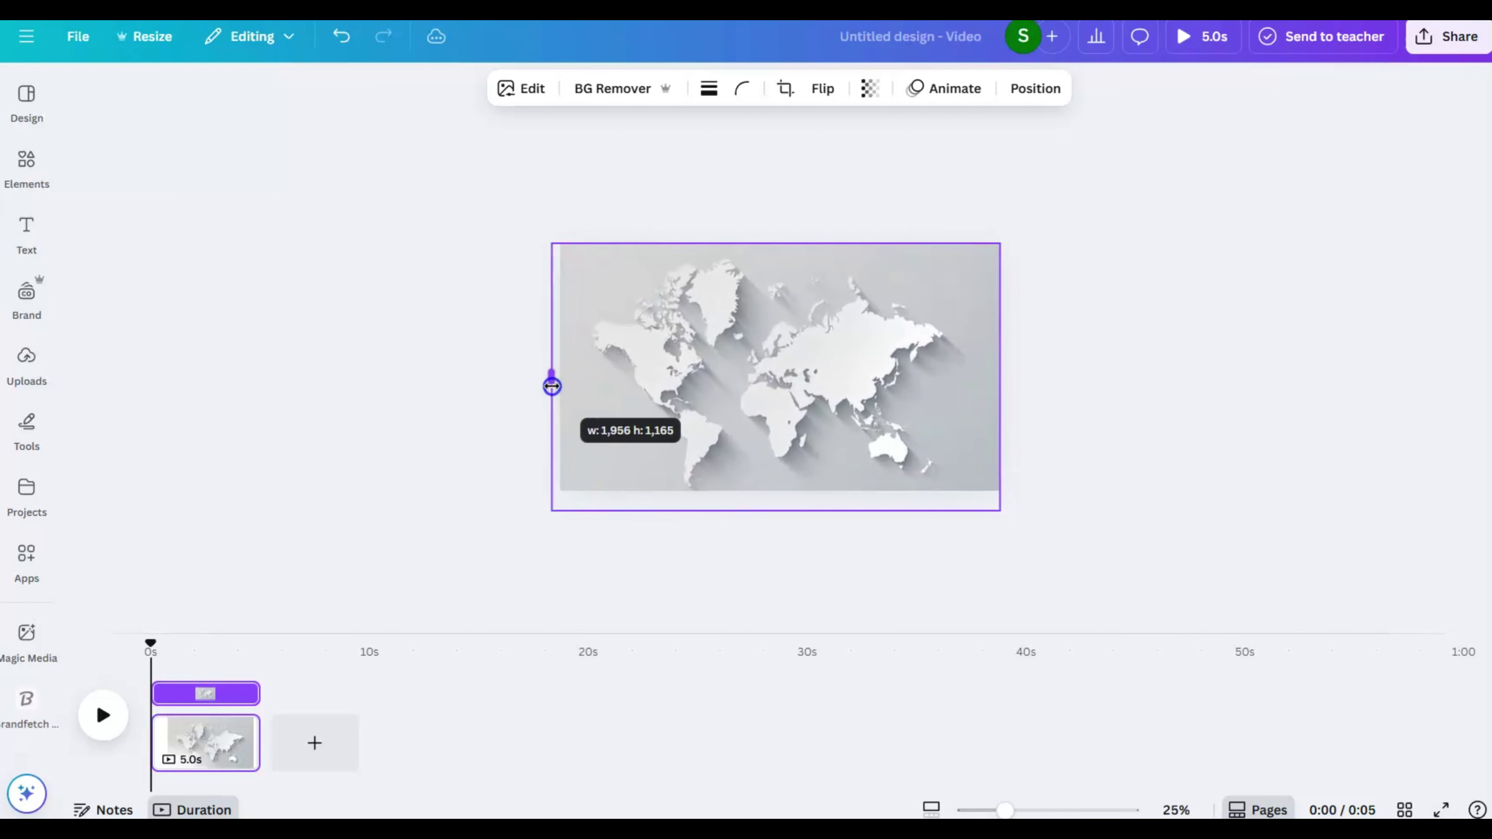
Enlarge the world map image until it extends beyond the page on all sides.
left_click_drag(1000, 245, 1035, 218)
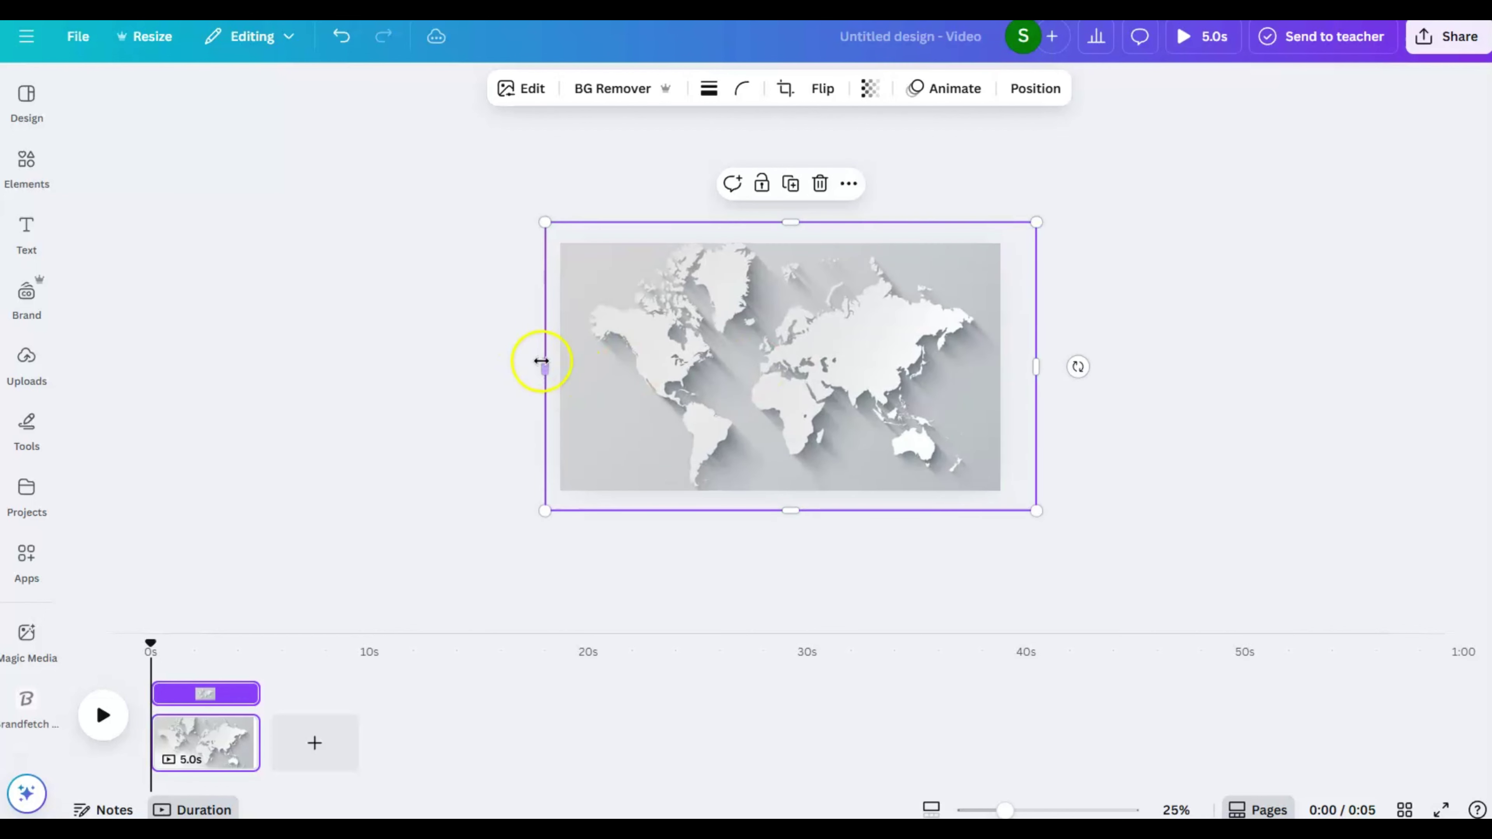
left_click_drag(541, 361, 527, 369)
left_click_drag(1043, 520, 1140, 594)
left_click_drag(1142, 229, 1187, 175)
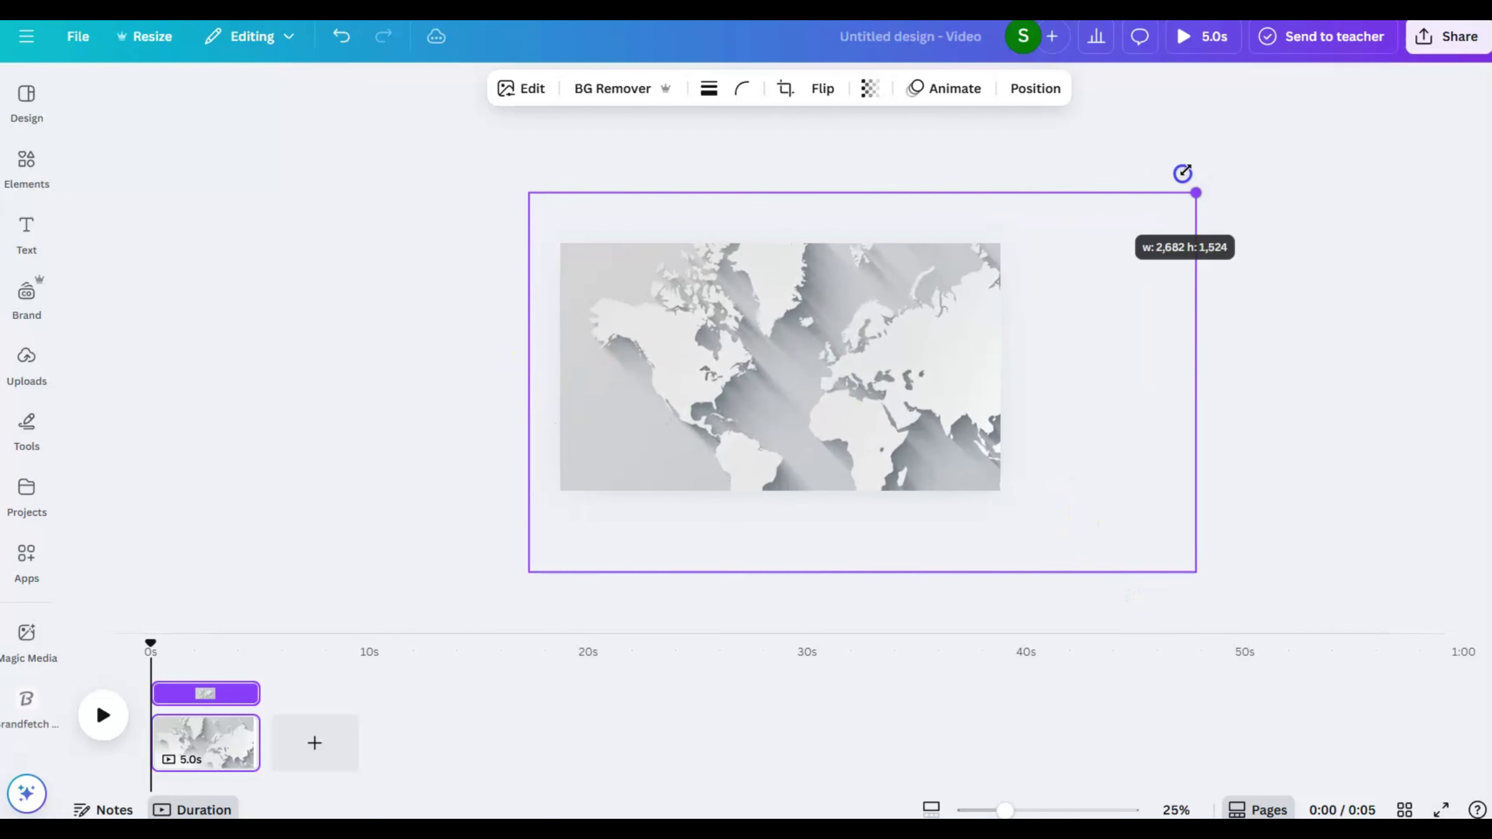
left_click_drag(557, 210, 367, 173)
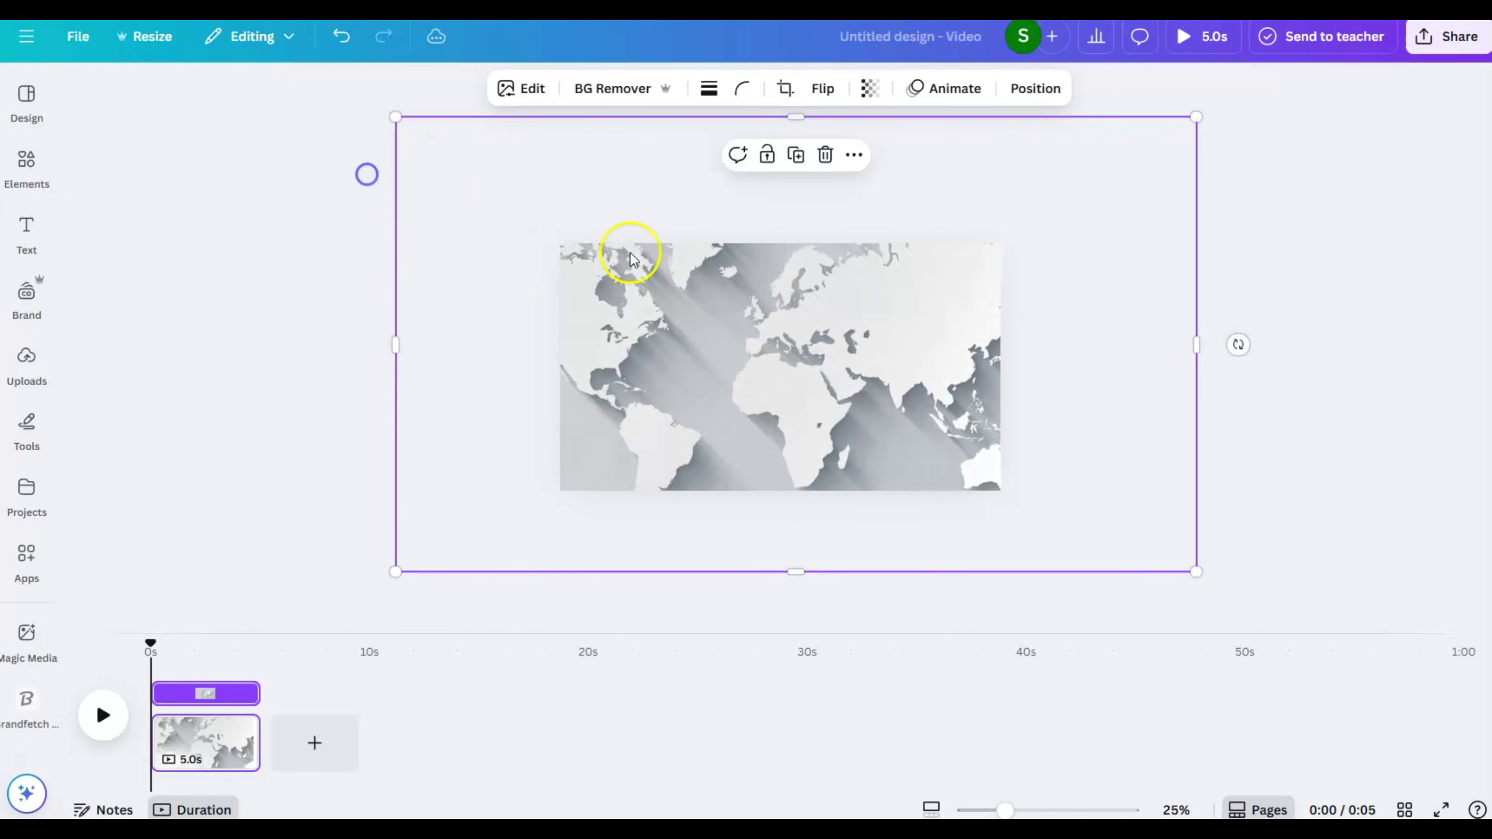
Reposition and further enlarge the world map image so that Europe, Africa and Asia fill the page.
left_click_drag(891, 359, 811, 379)
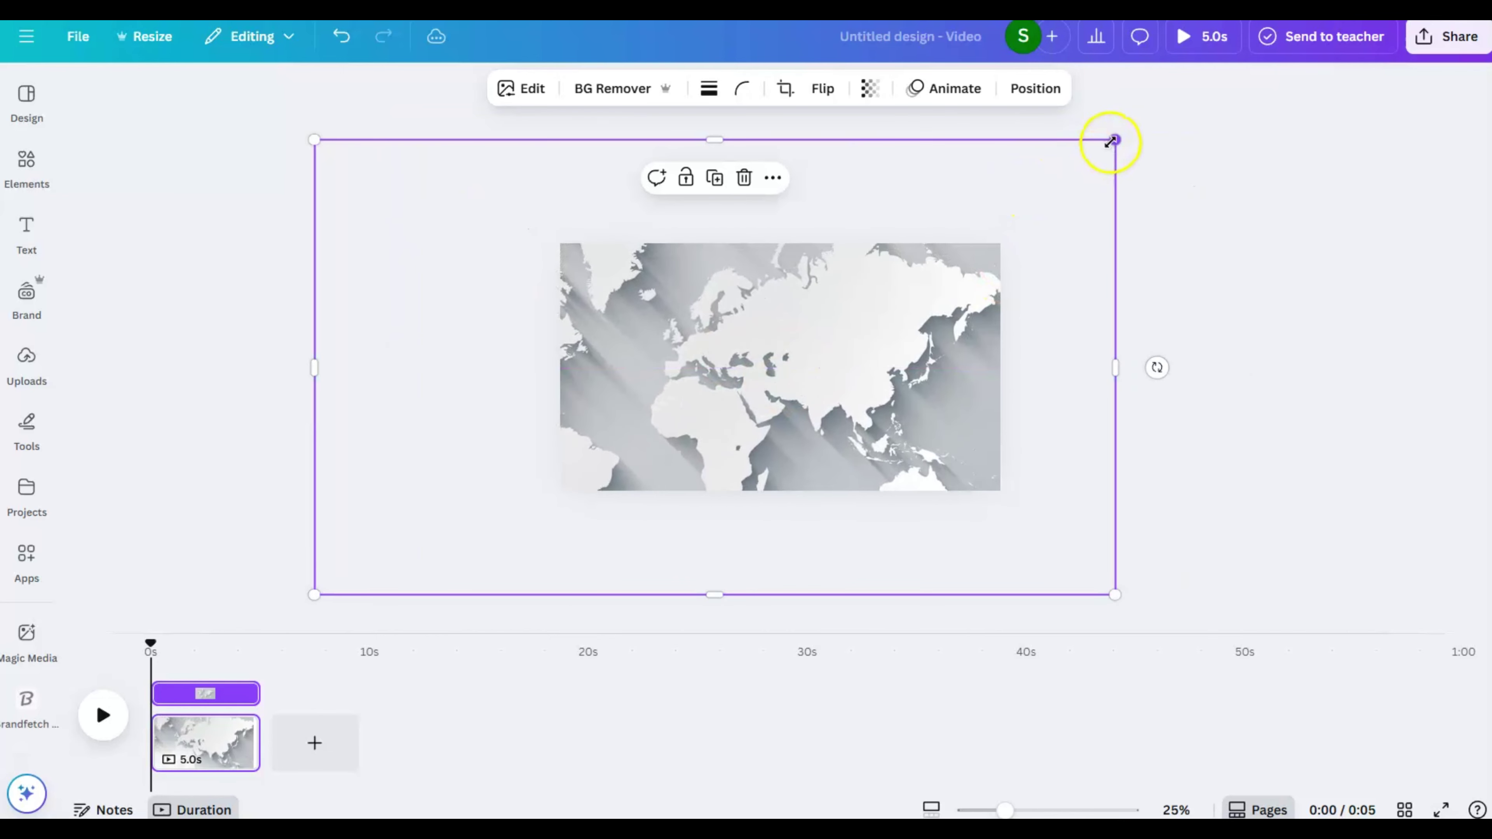
left_click_drag(1113, 141, 1206, 113)
left_click_drag(909, 337, 836, 360)
left_click_drag(1173, 107, 1210, 94)
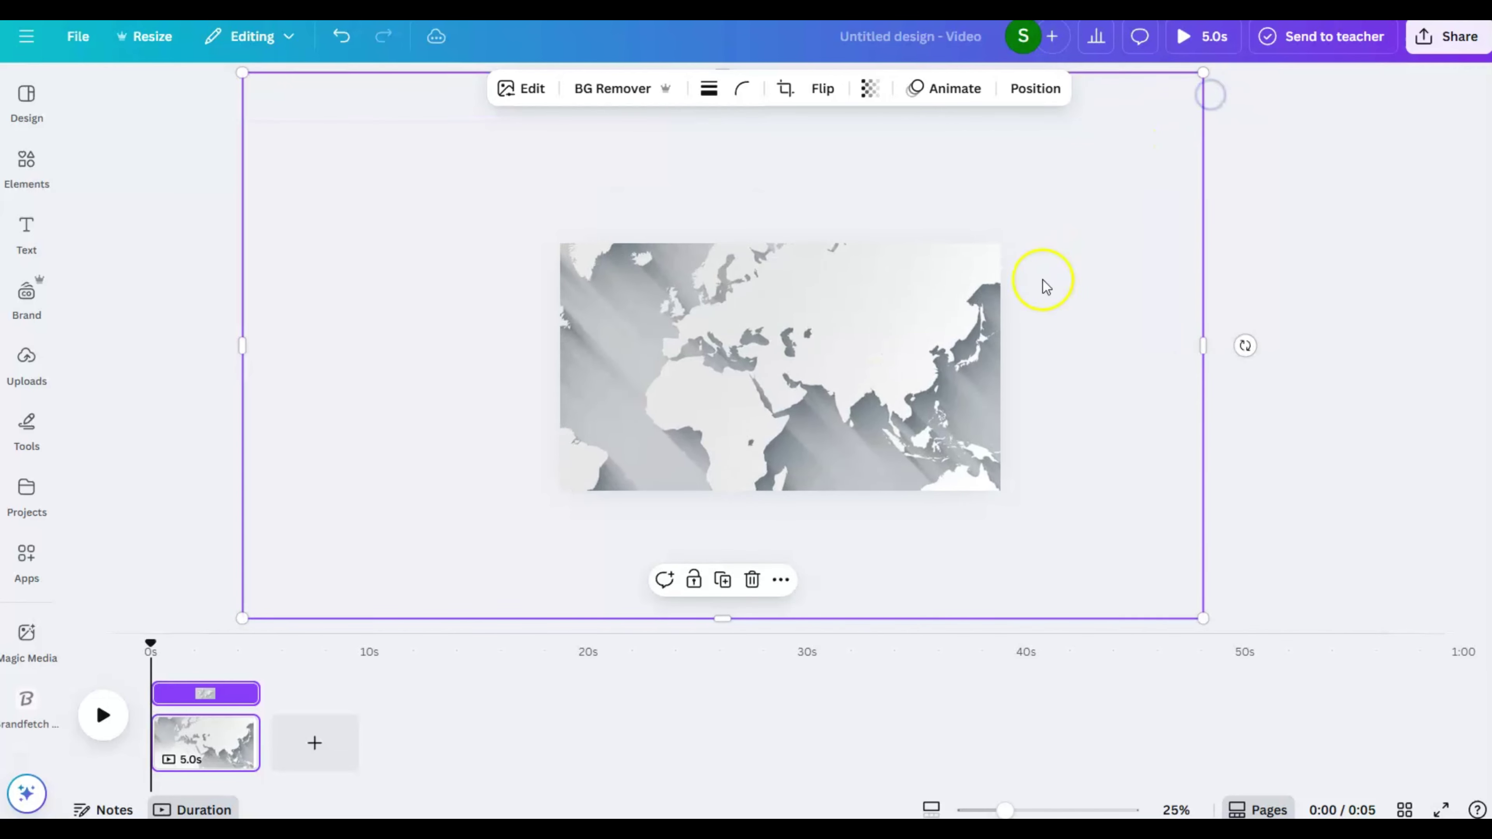
left_click_drag(1046, 286, 932, 374)
left_click_drag(1174, 94, 1293, 58)
left_click_drag(893, 366, 803, 405)
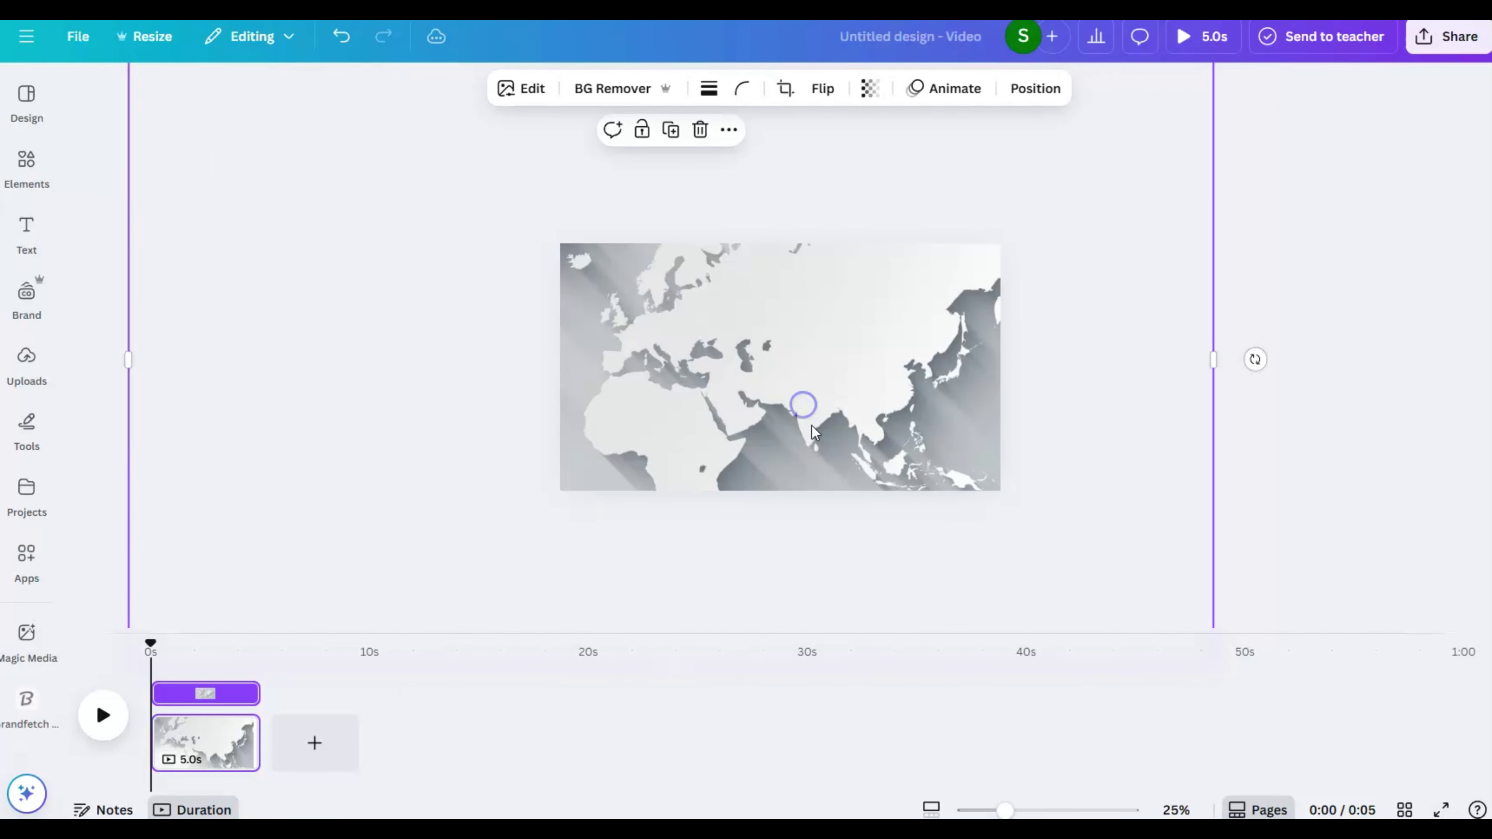
Search the elements library for "pakistan map".
left_click(26, 166)
left_click(165, 95)
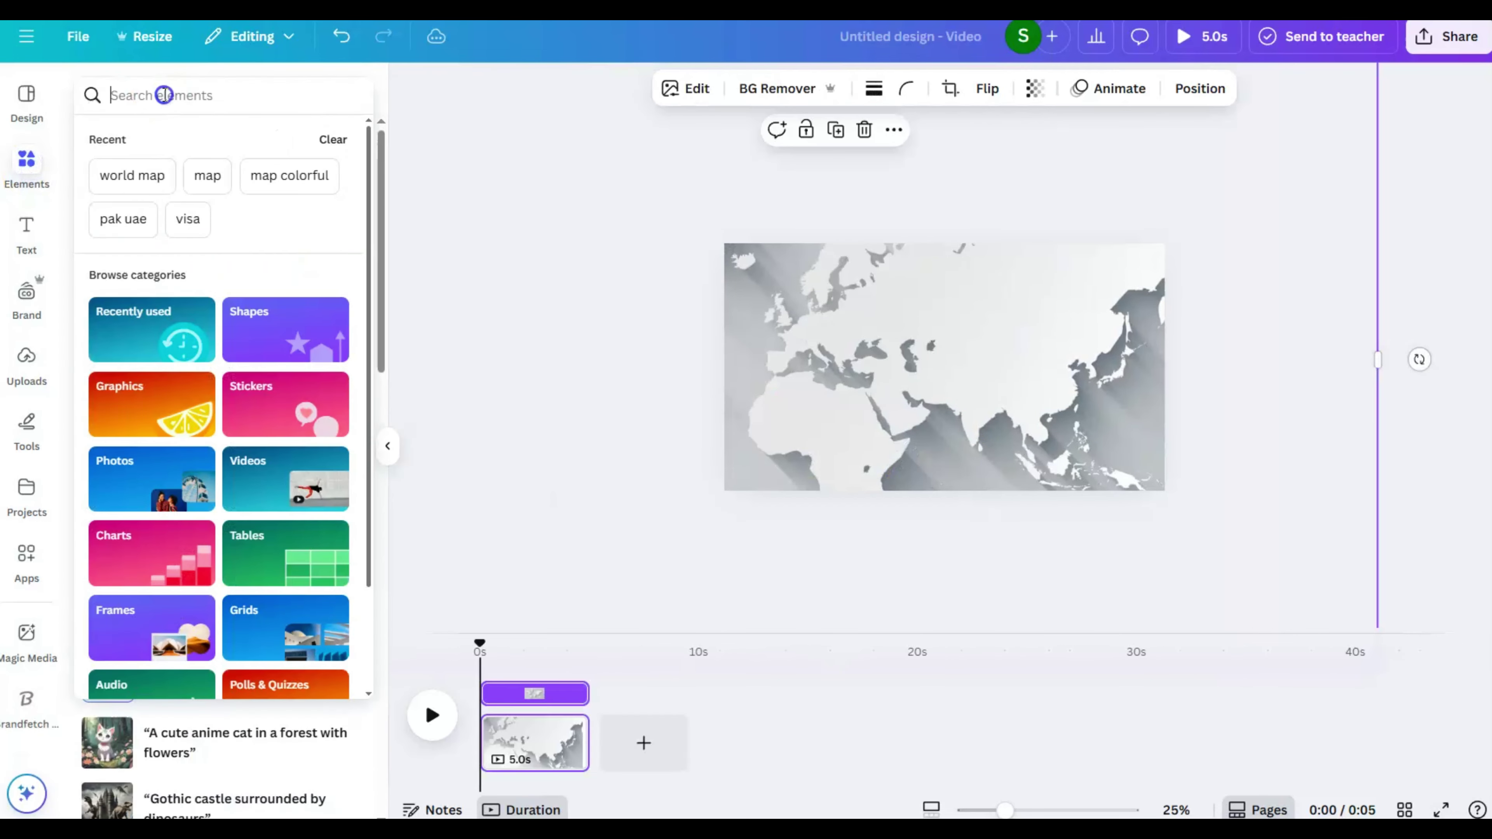
type("pakista")
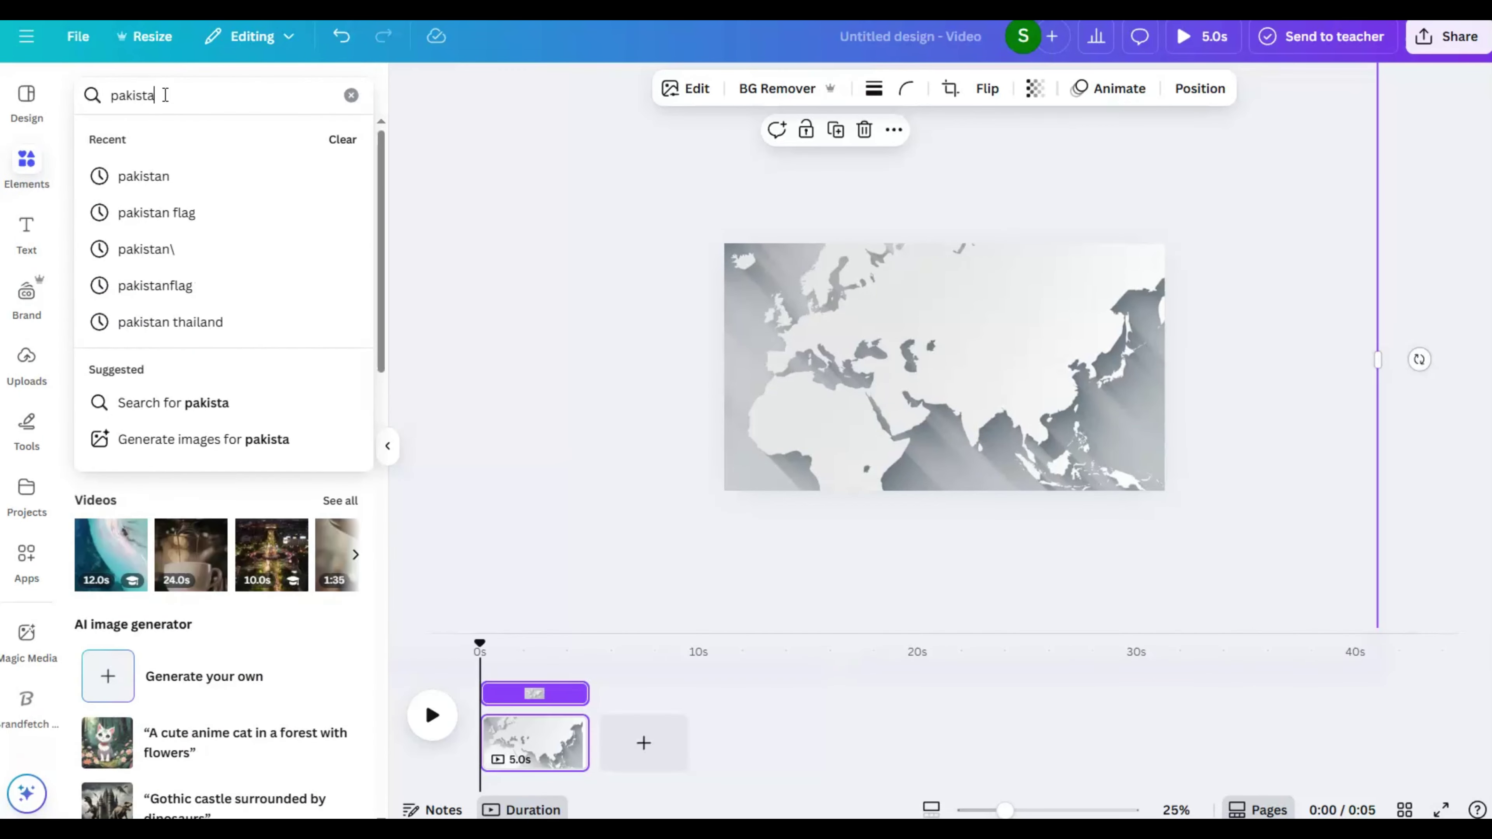
type("n map")
key("Return")
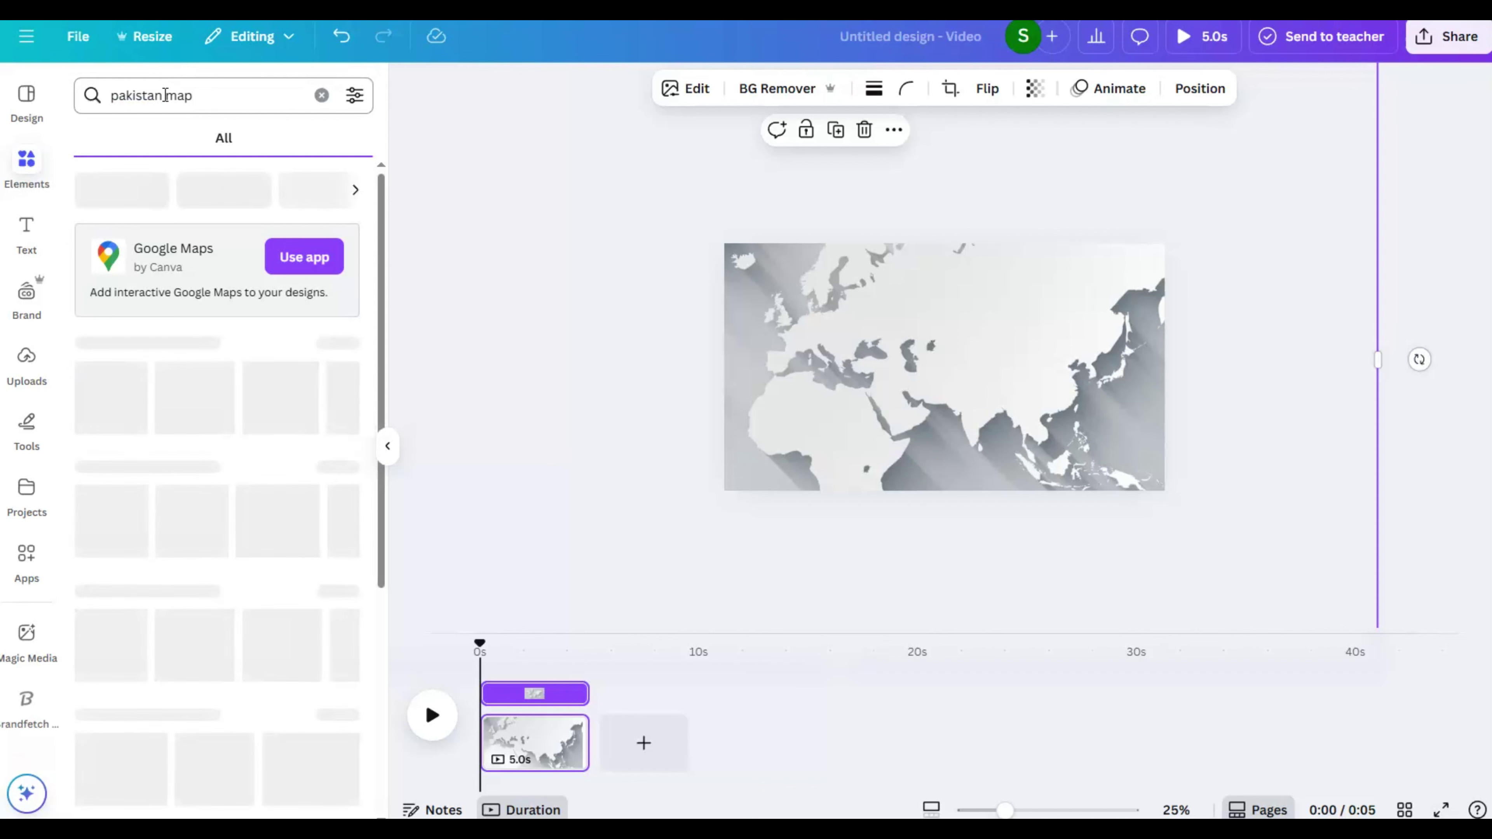
Add a new page and insert the green Pakistan flag map graphic, enlarged to nearly the full page height and centred.
left_click(644, 743)
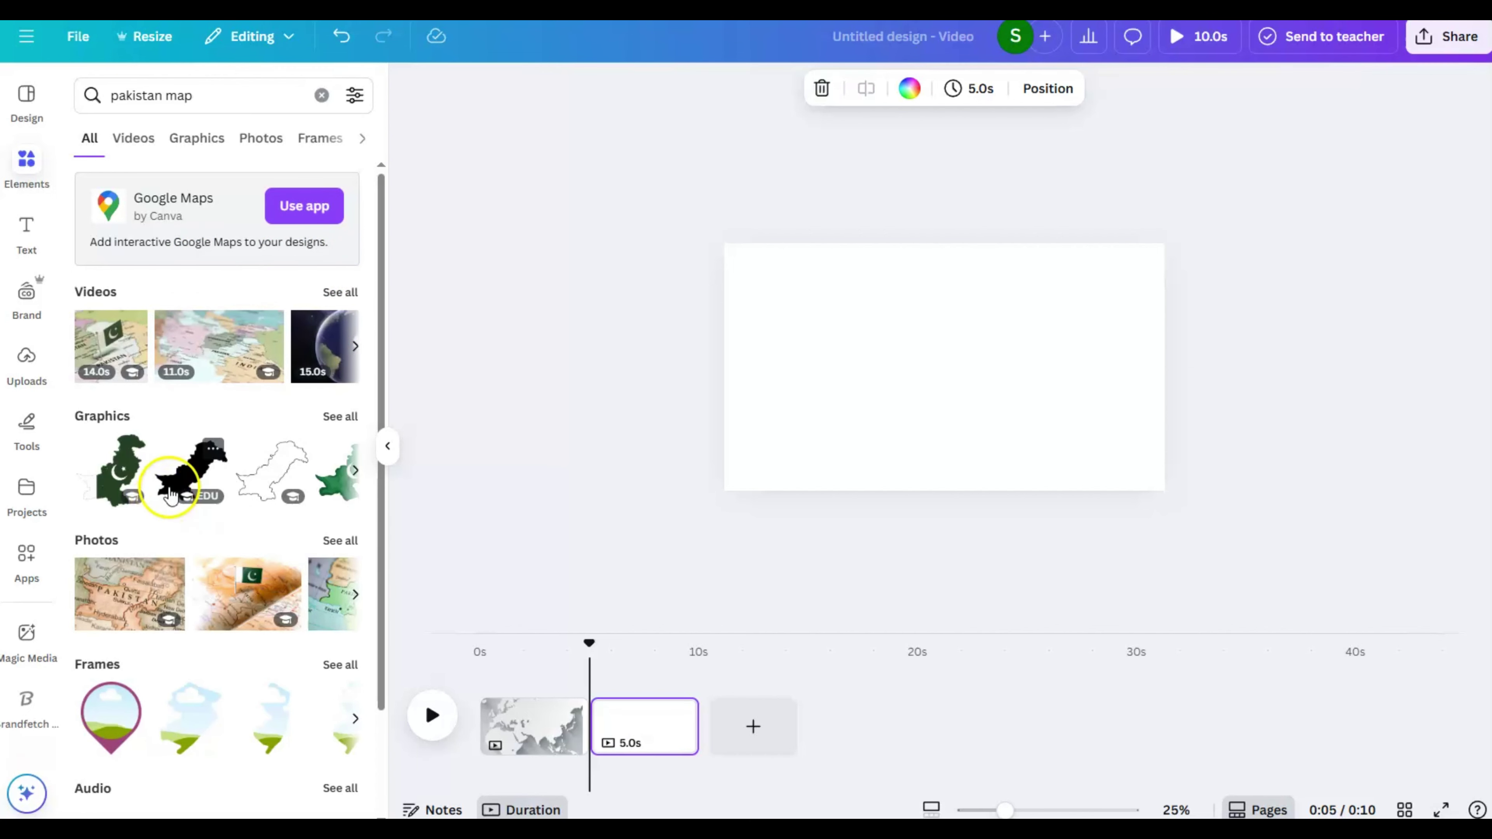
left_click(113, 476)
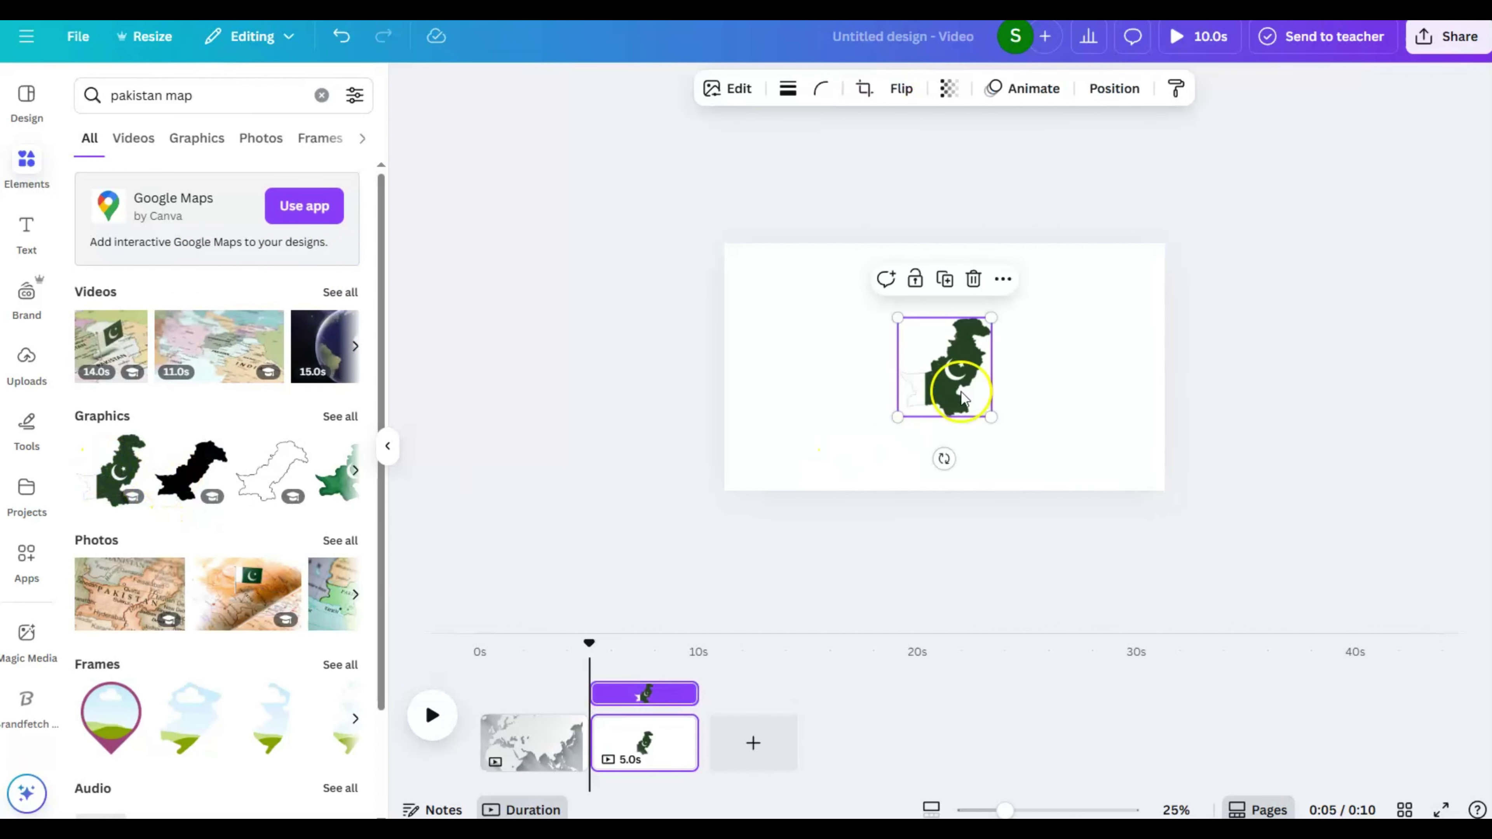
left_click_drag(957, 369, 998, 313)
left_click_drag(939, 358, 812, 490)
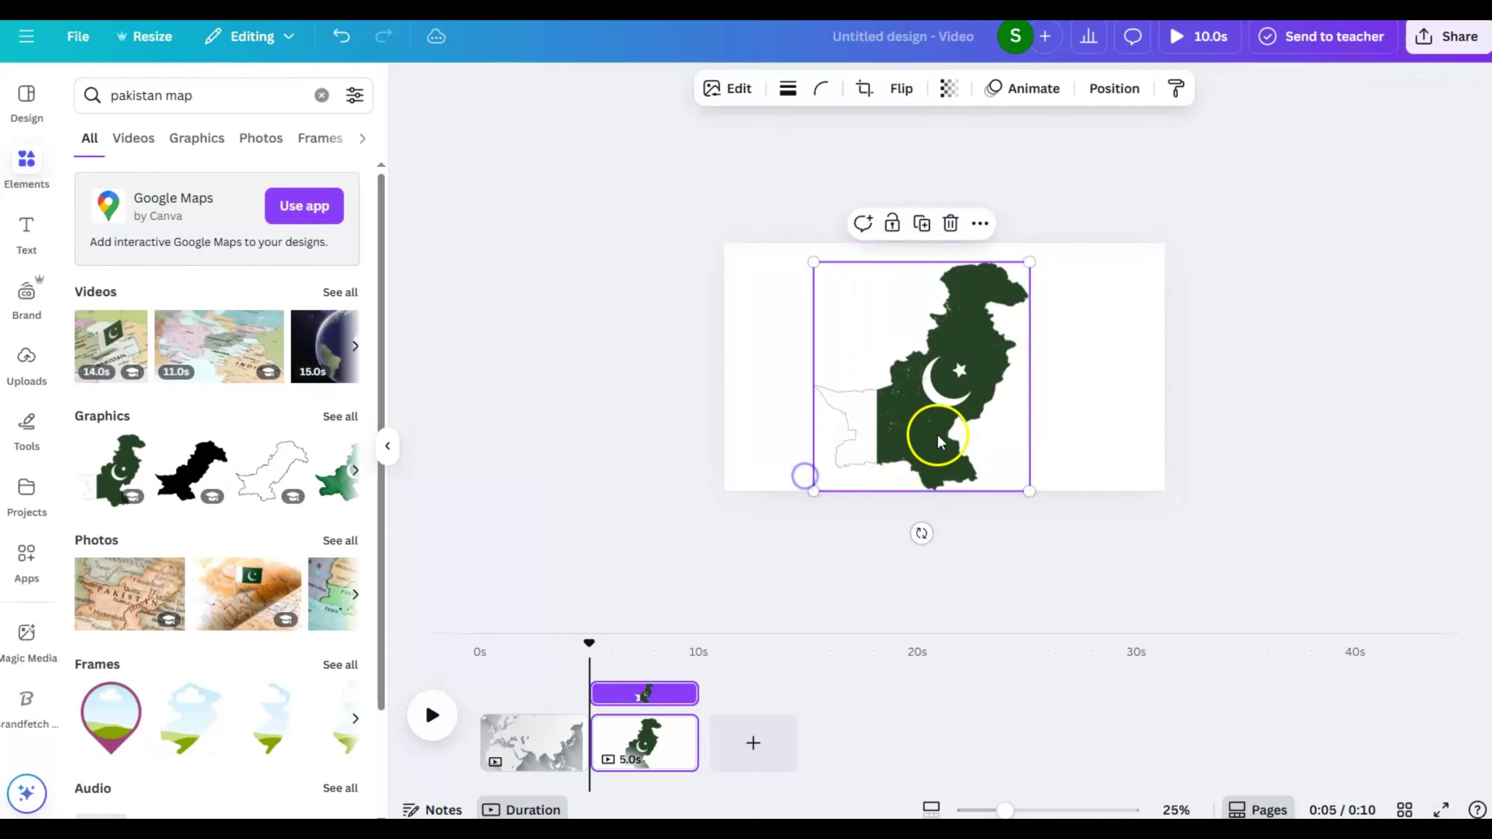
left_click_drag(937, 433, 952, 442)
left_click(1119, 346)
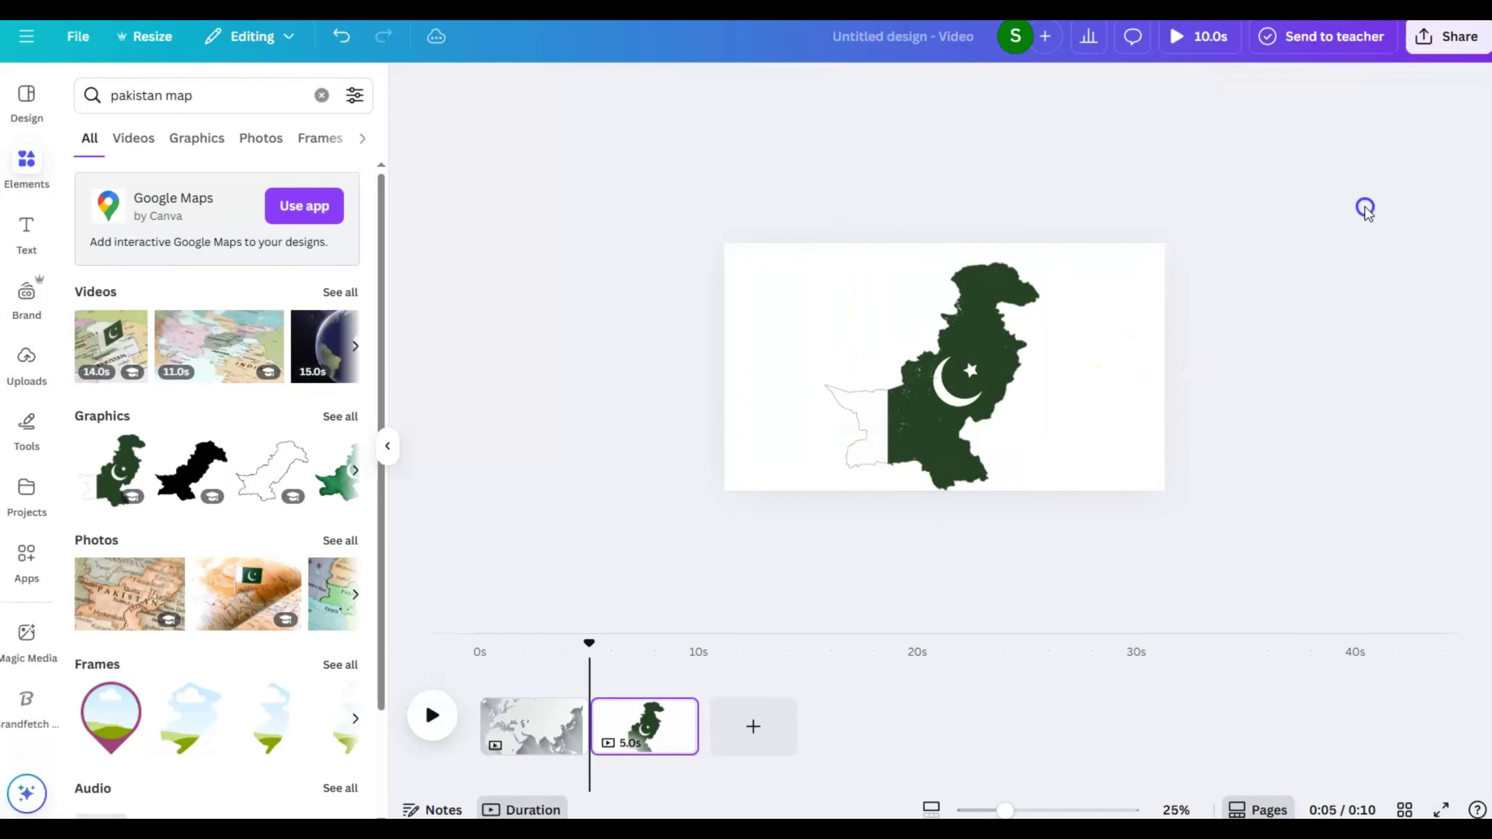
Set up the design's download as a PNG file with a transparent background.
left_click(1442, 38)
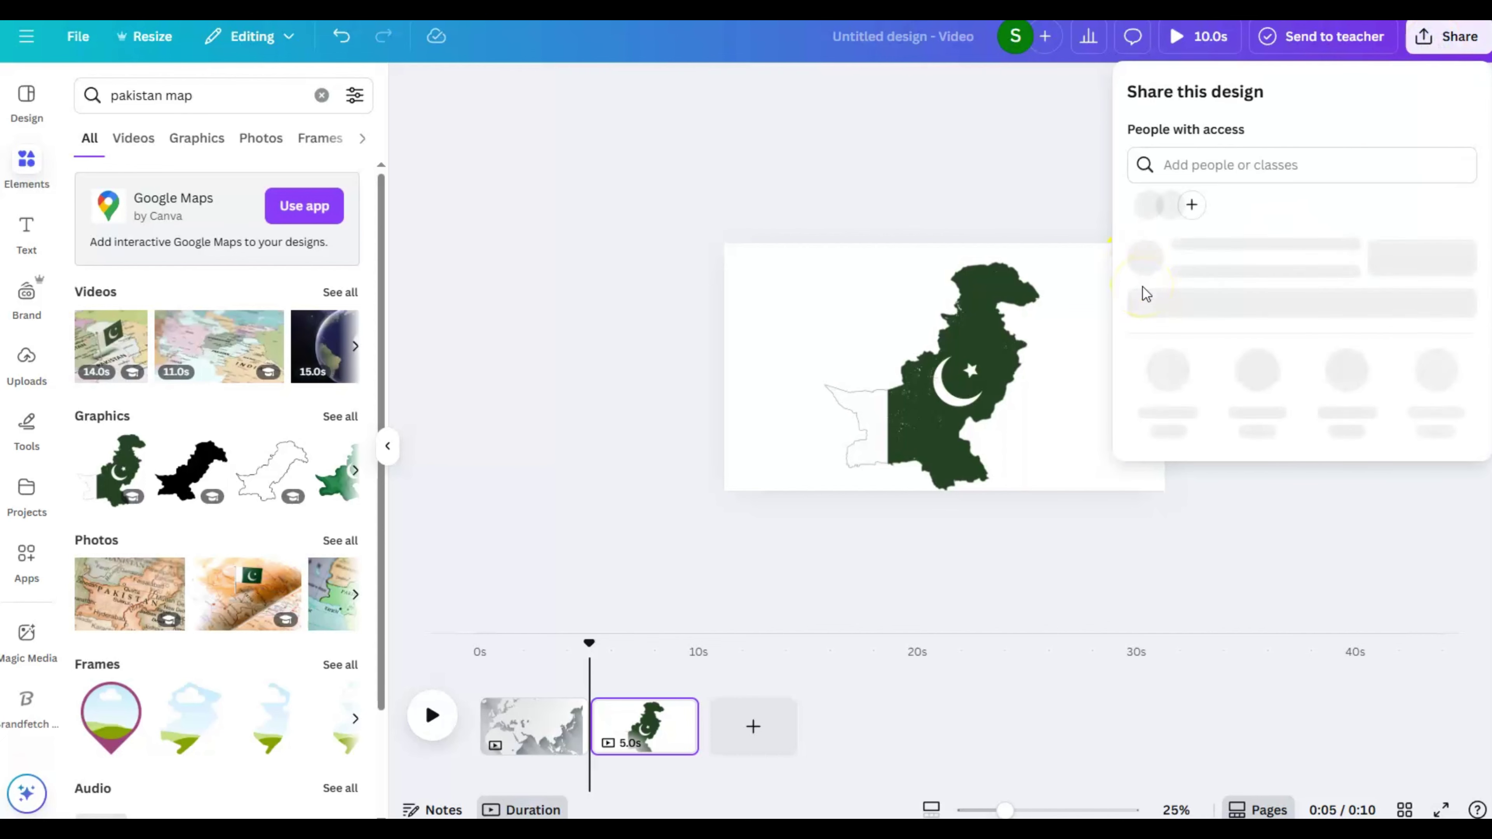
left_click(1165, 411)
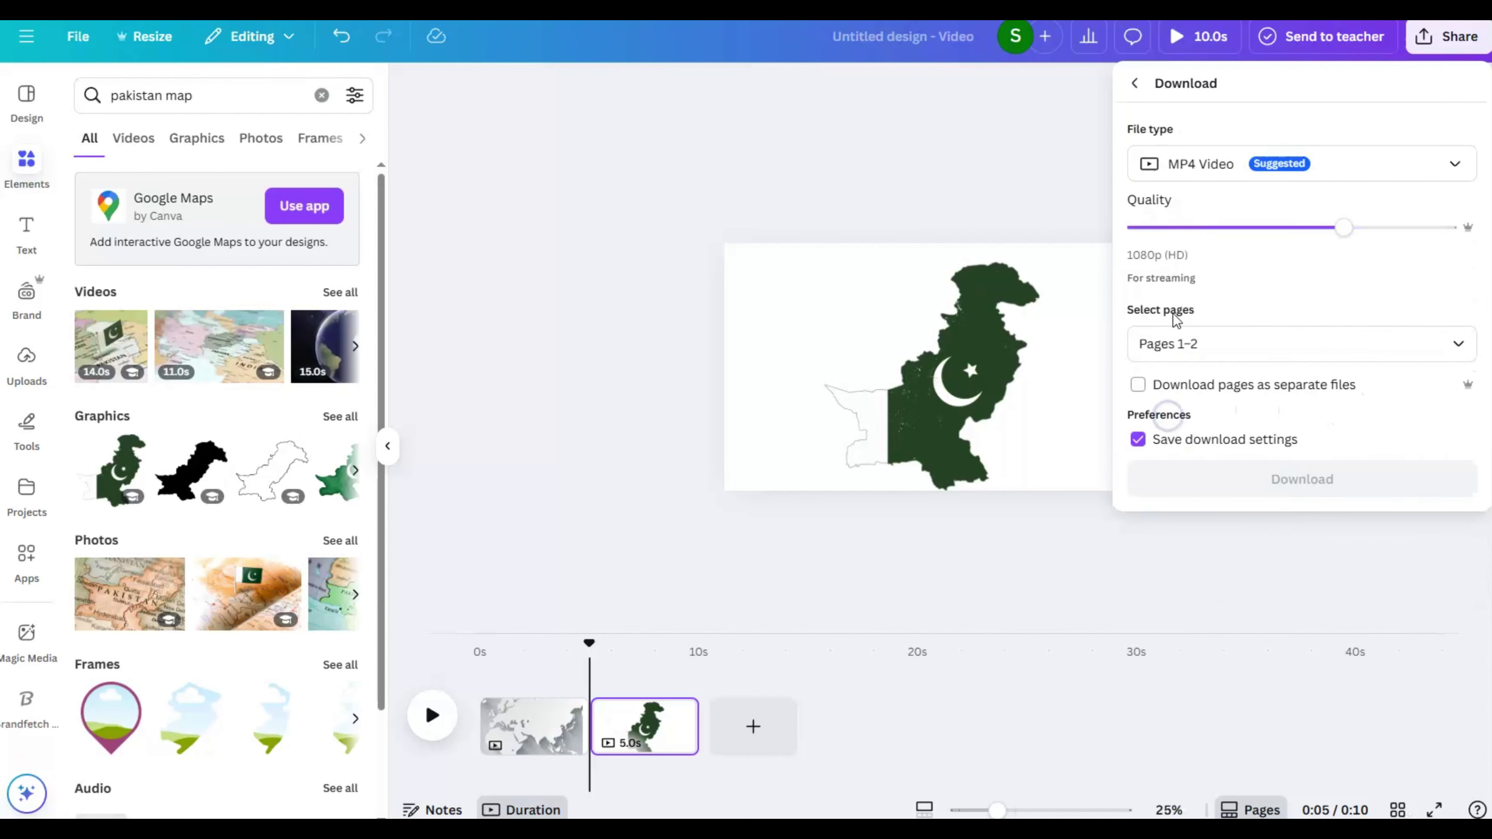
left_click(1327, 157)
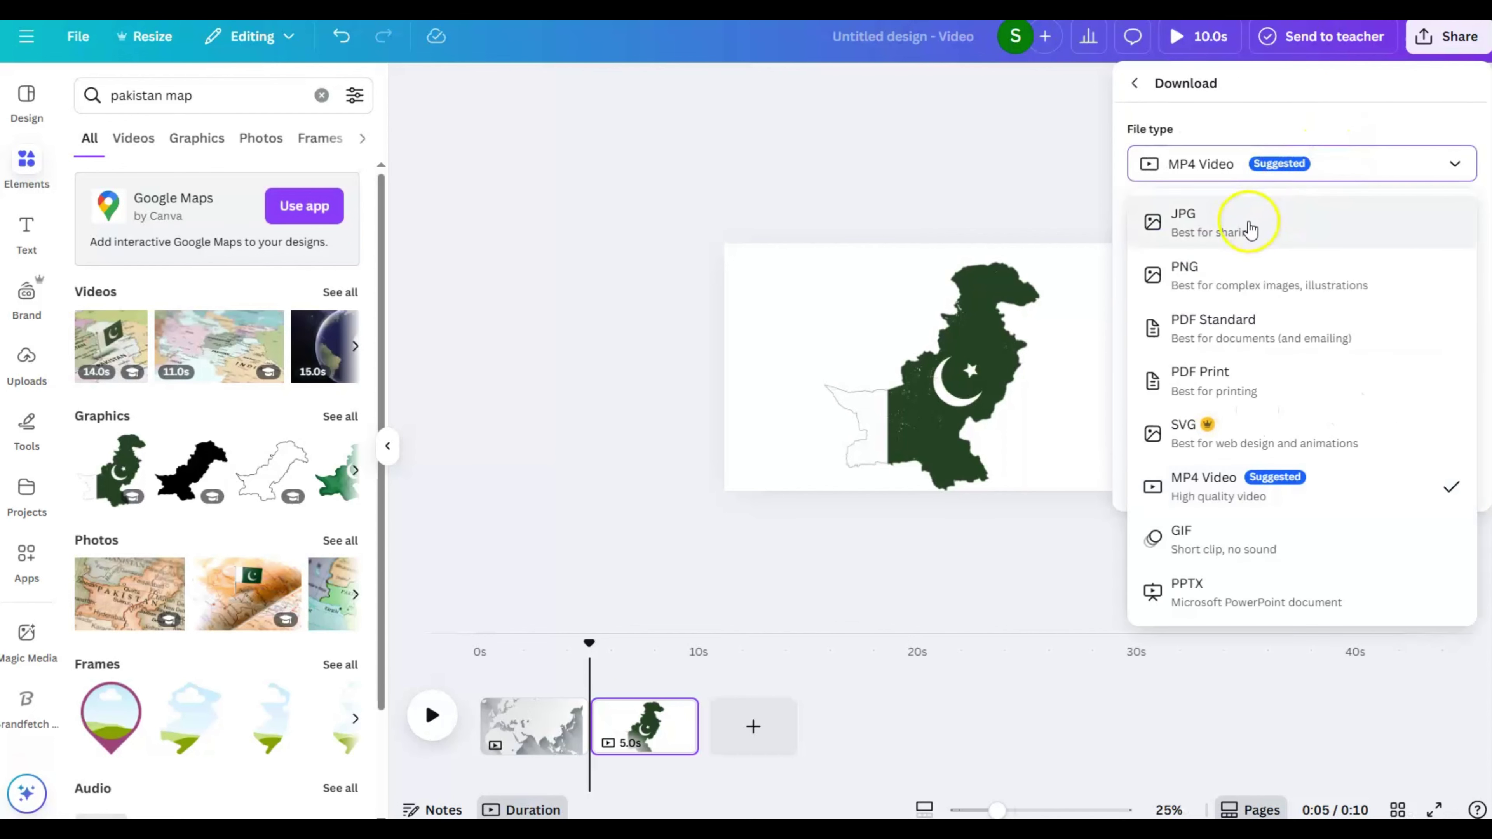
left_click(1250, 229)
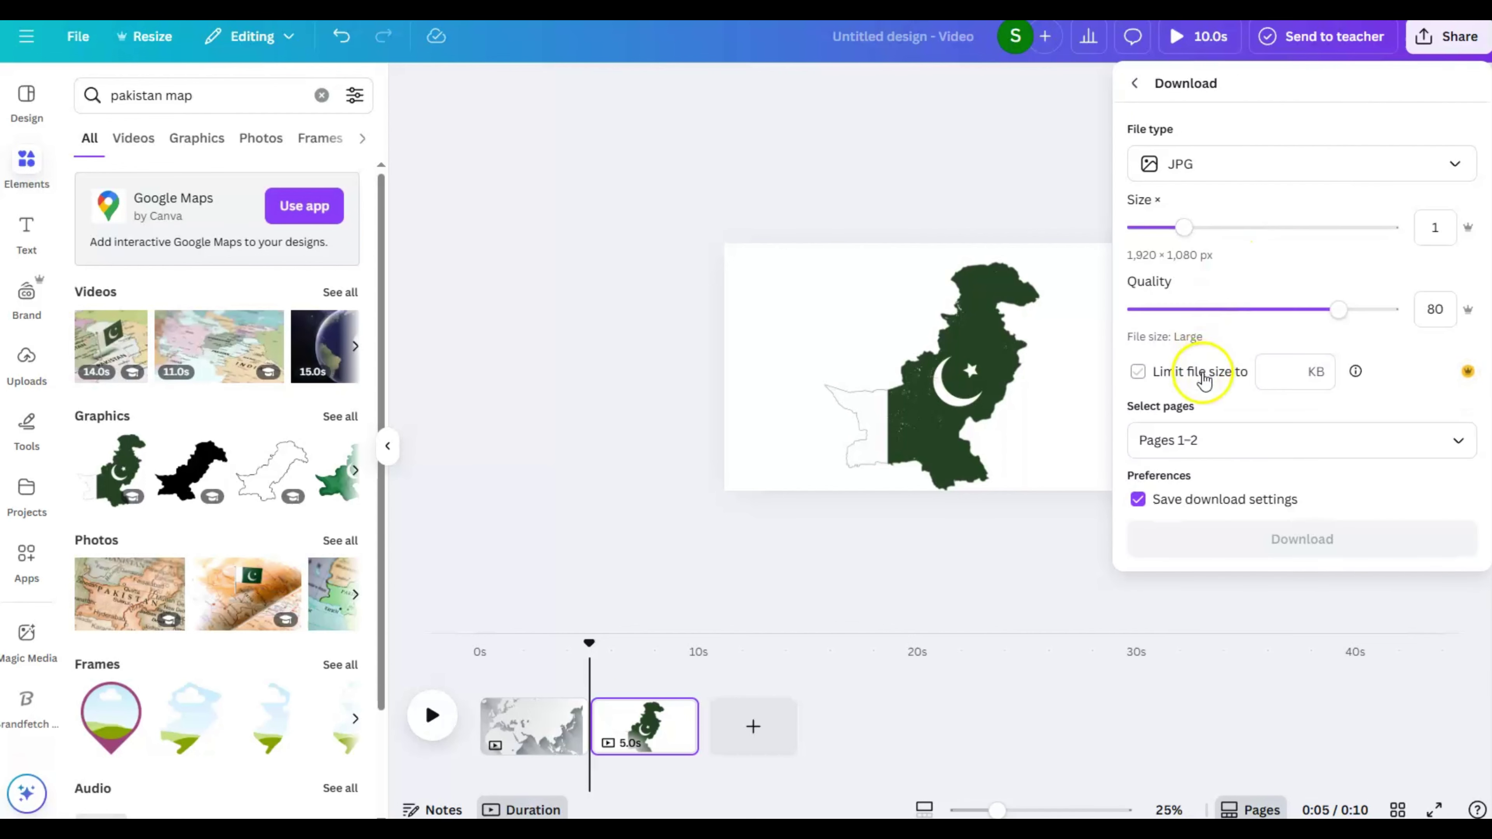
left_click(1228, 164)
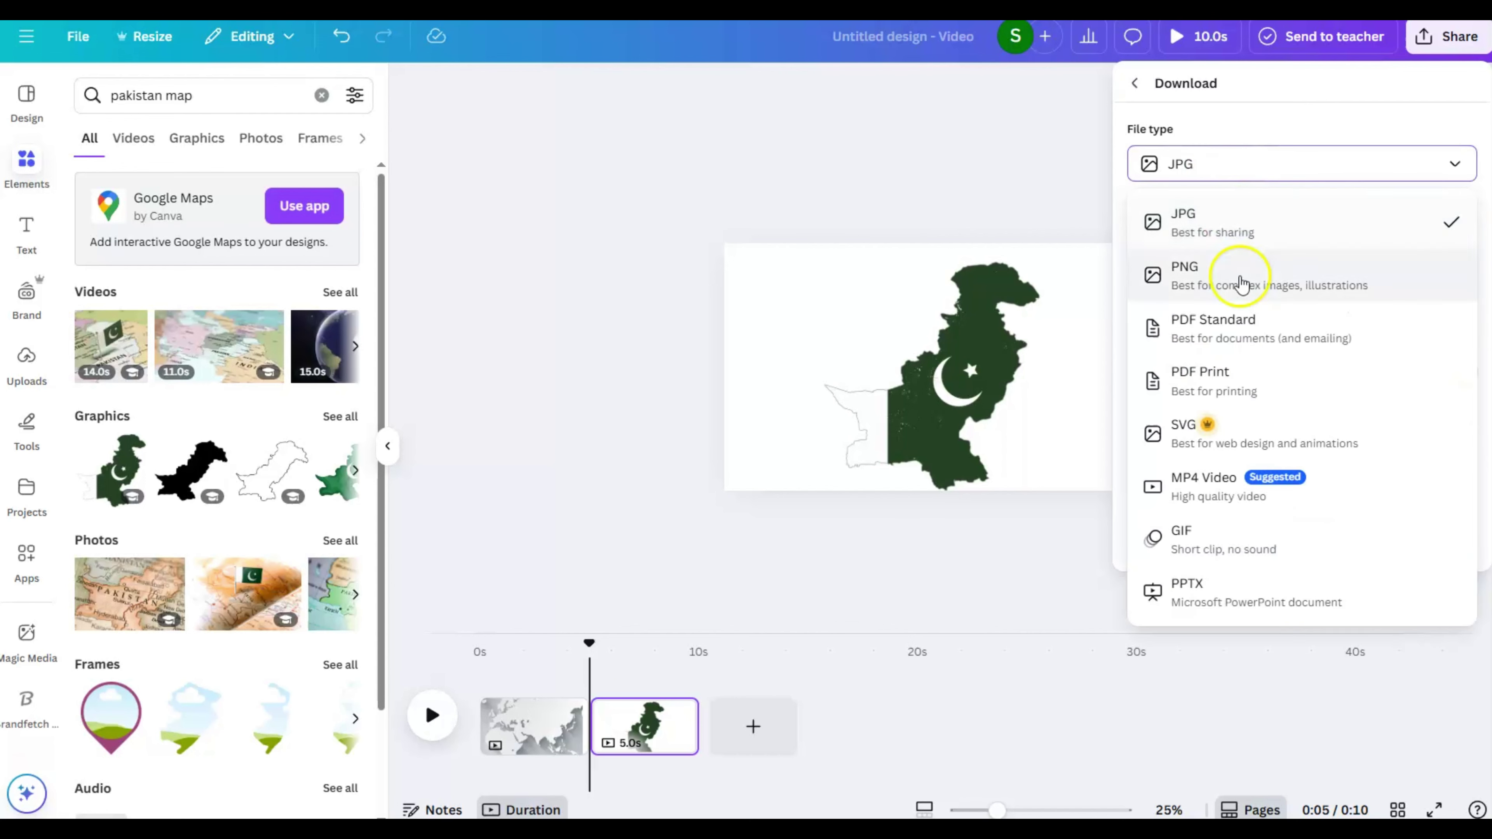
left_click(1241, 284)
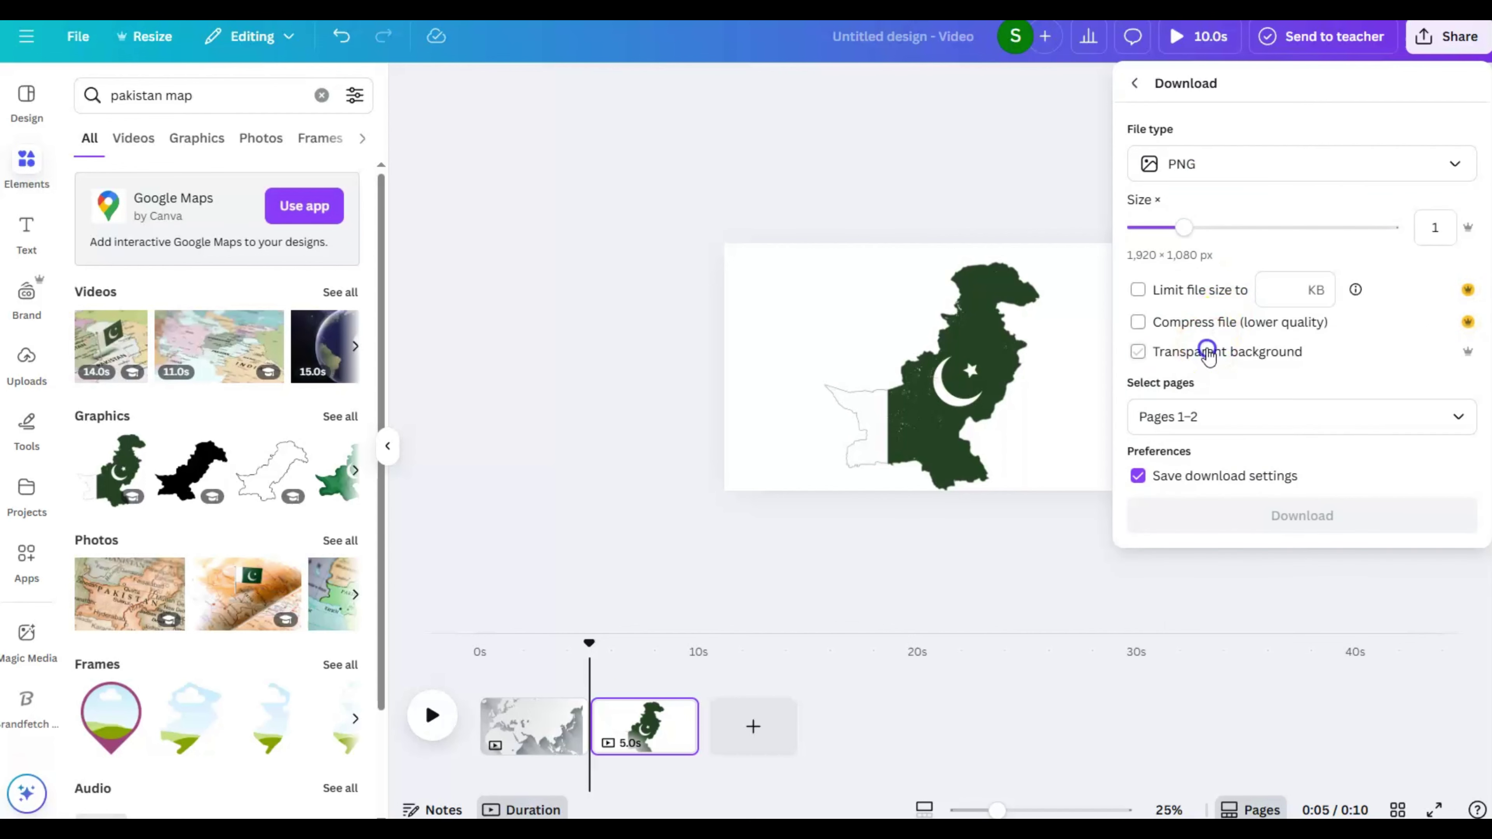
Limit the PNG export to the current page (Page 2) and download it.
left_click(1252, 415)
left_click(1223, 497)
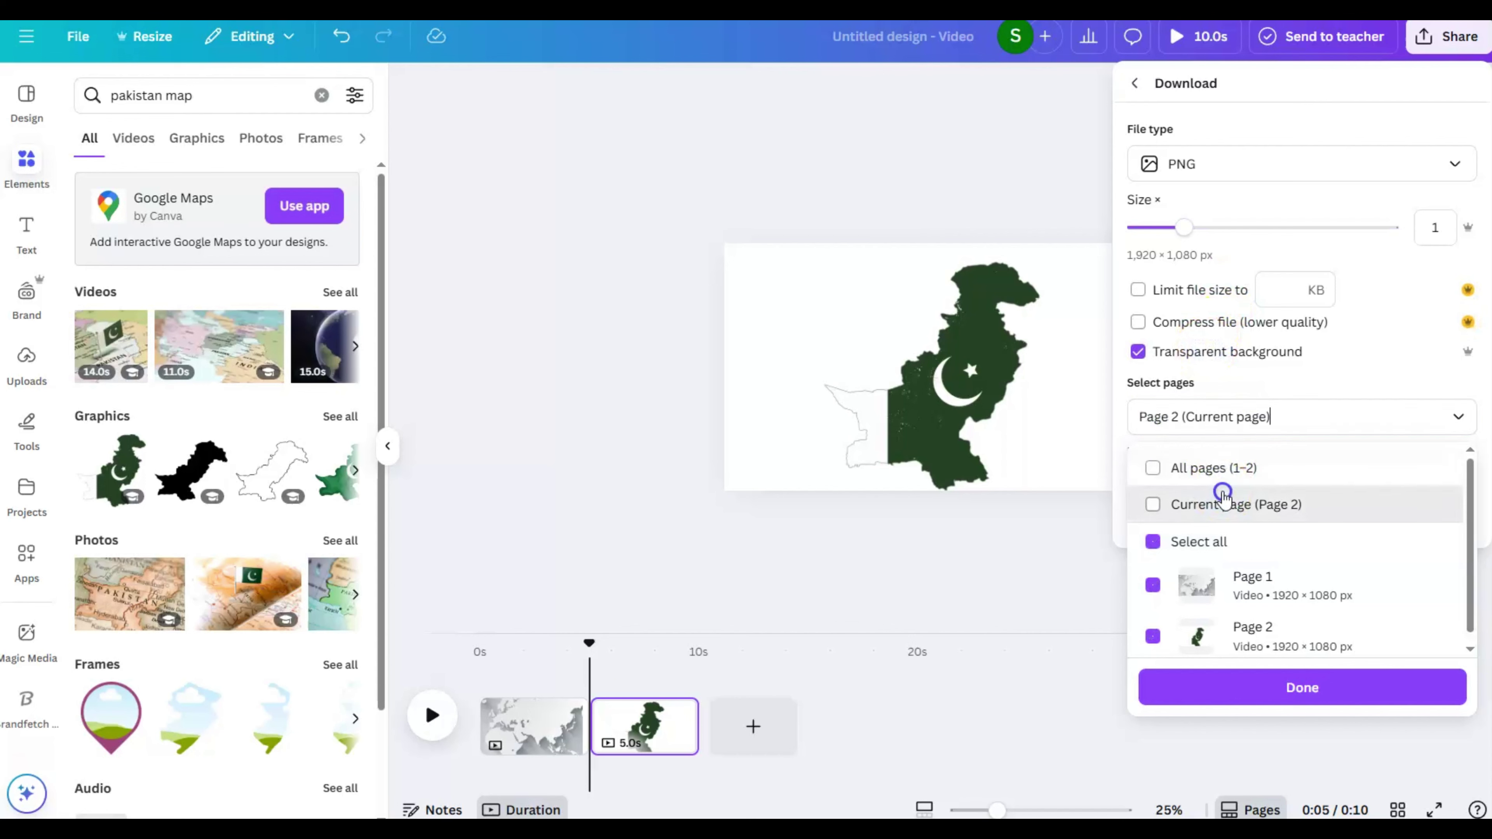
left_click(1345, 692)
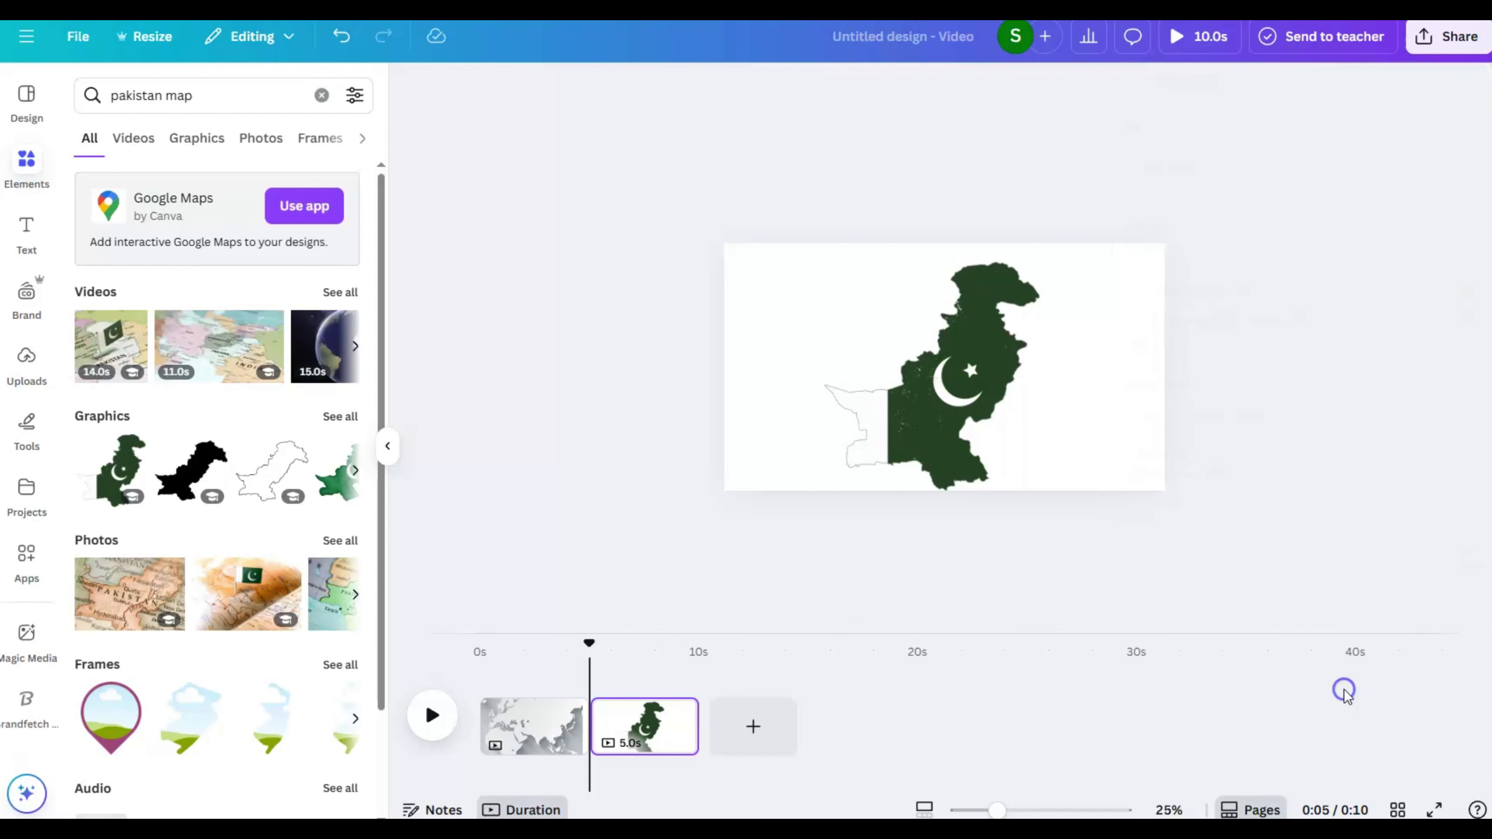
left_click(1427, 62)
left_click(1166, 408)
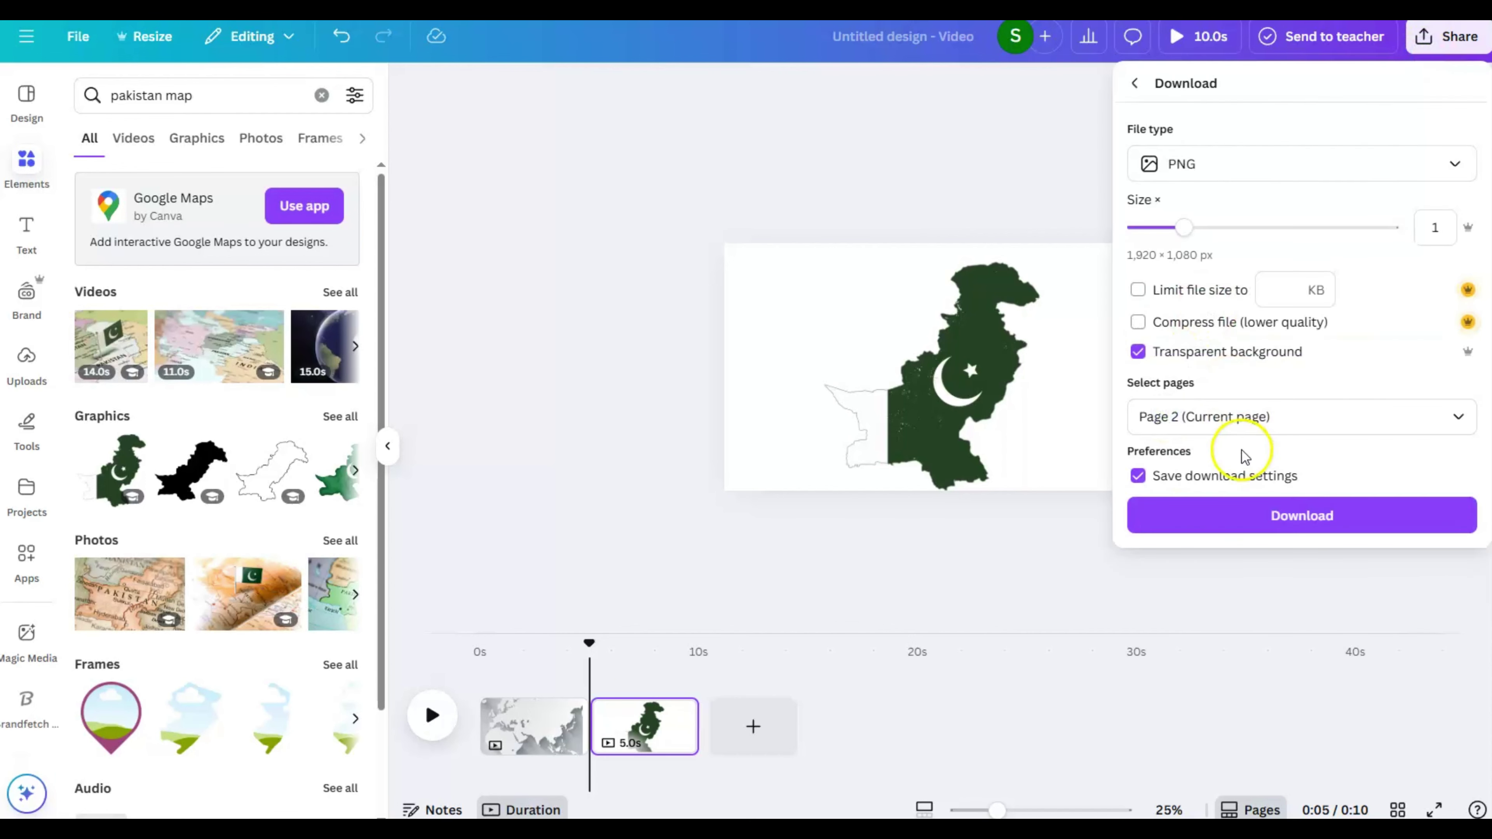
left_click(1296, 516)
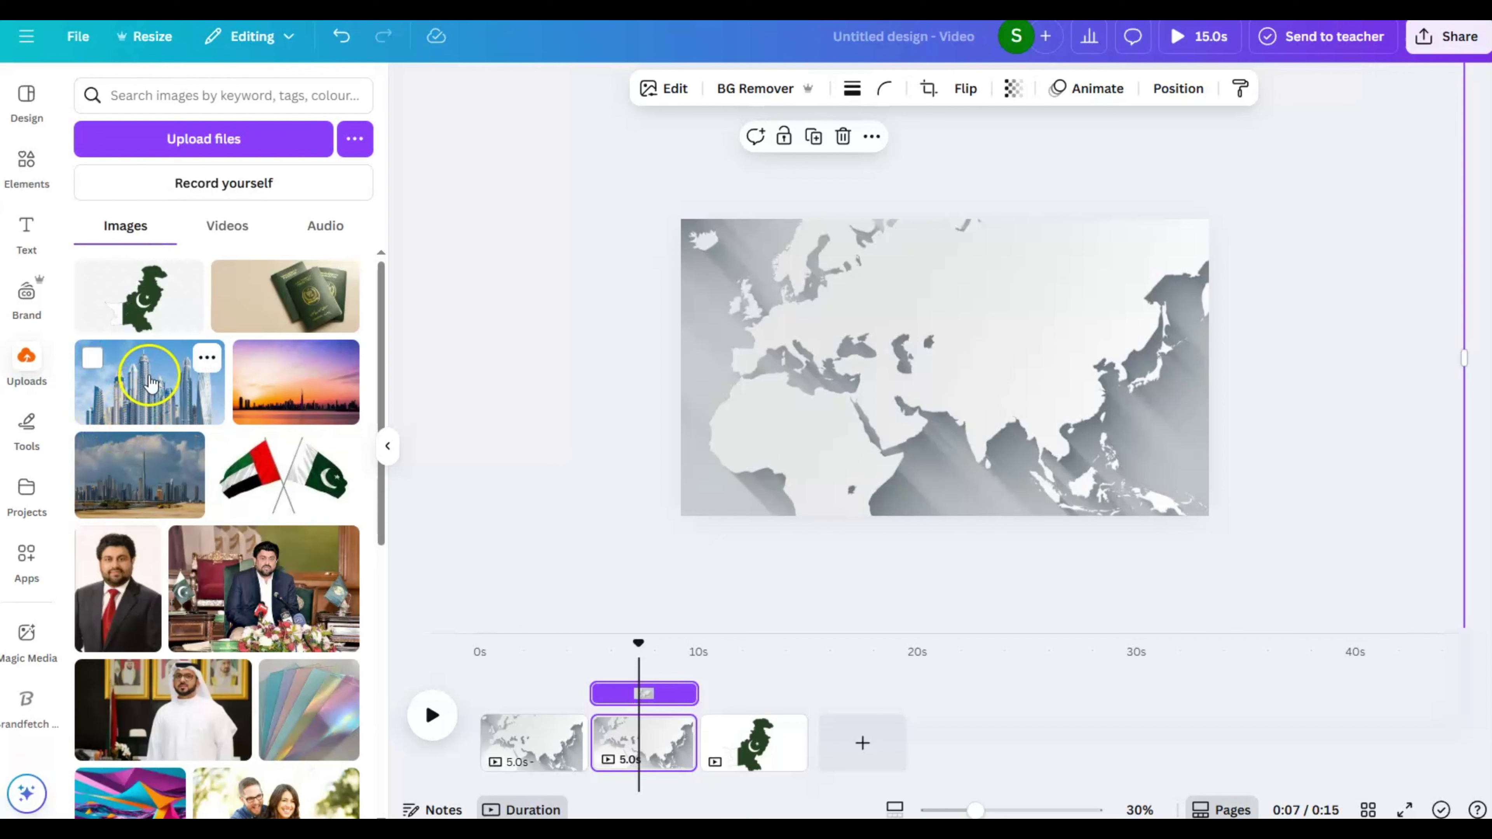
Place the uploaded Pakistan map image on the second world map page, scaled down and rotated clockwise over Pakistan's location.
left_click(142, 309)
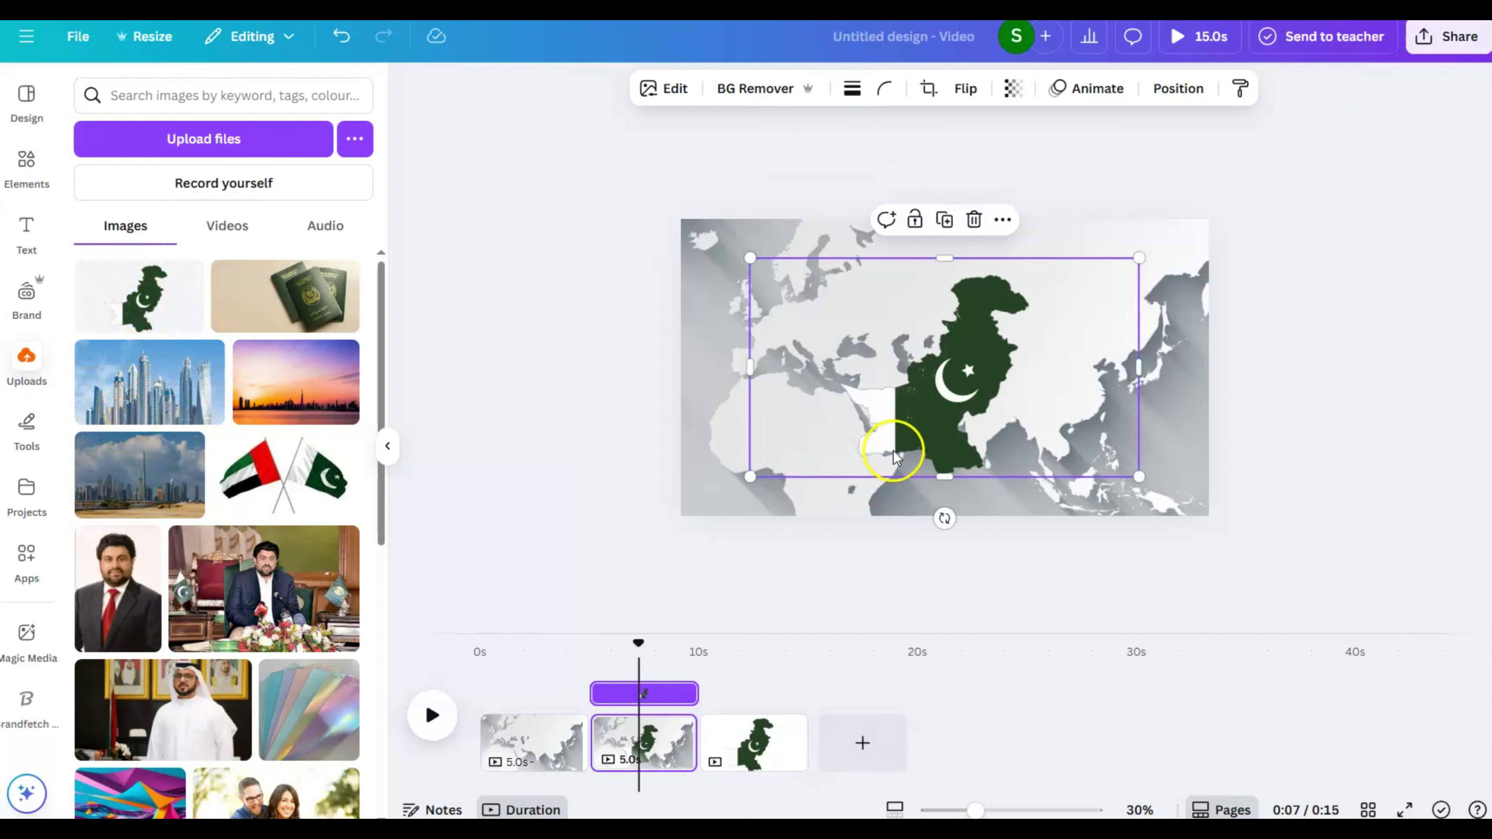
left_click(35, 170)
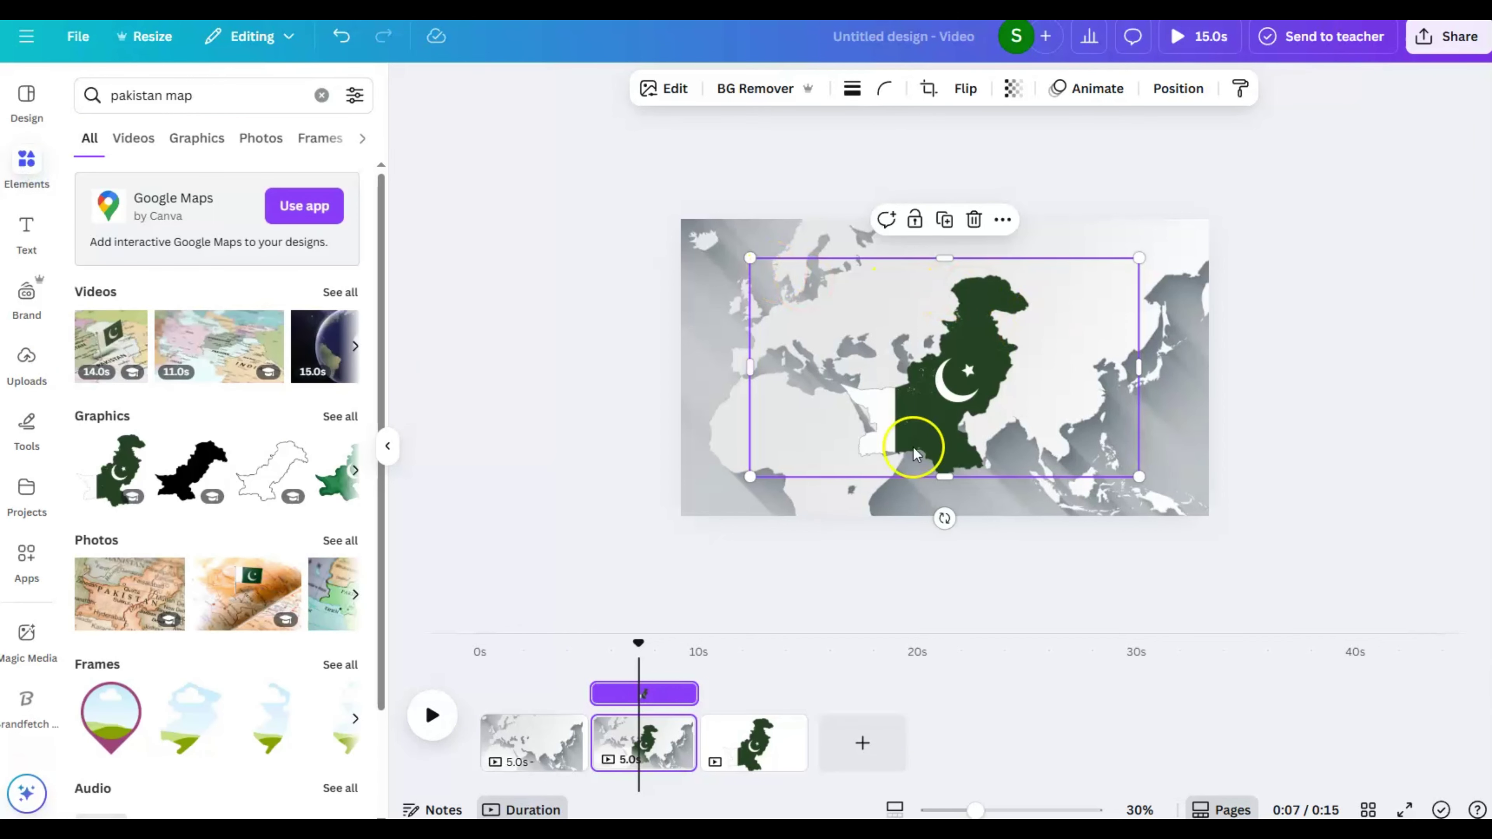
left_click_drag(751, 476, 871, 408)
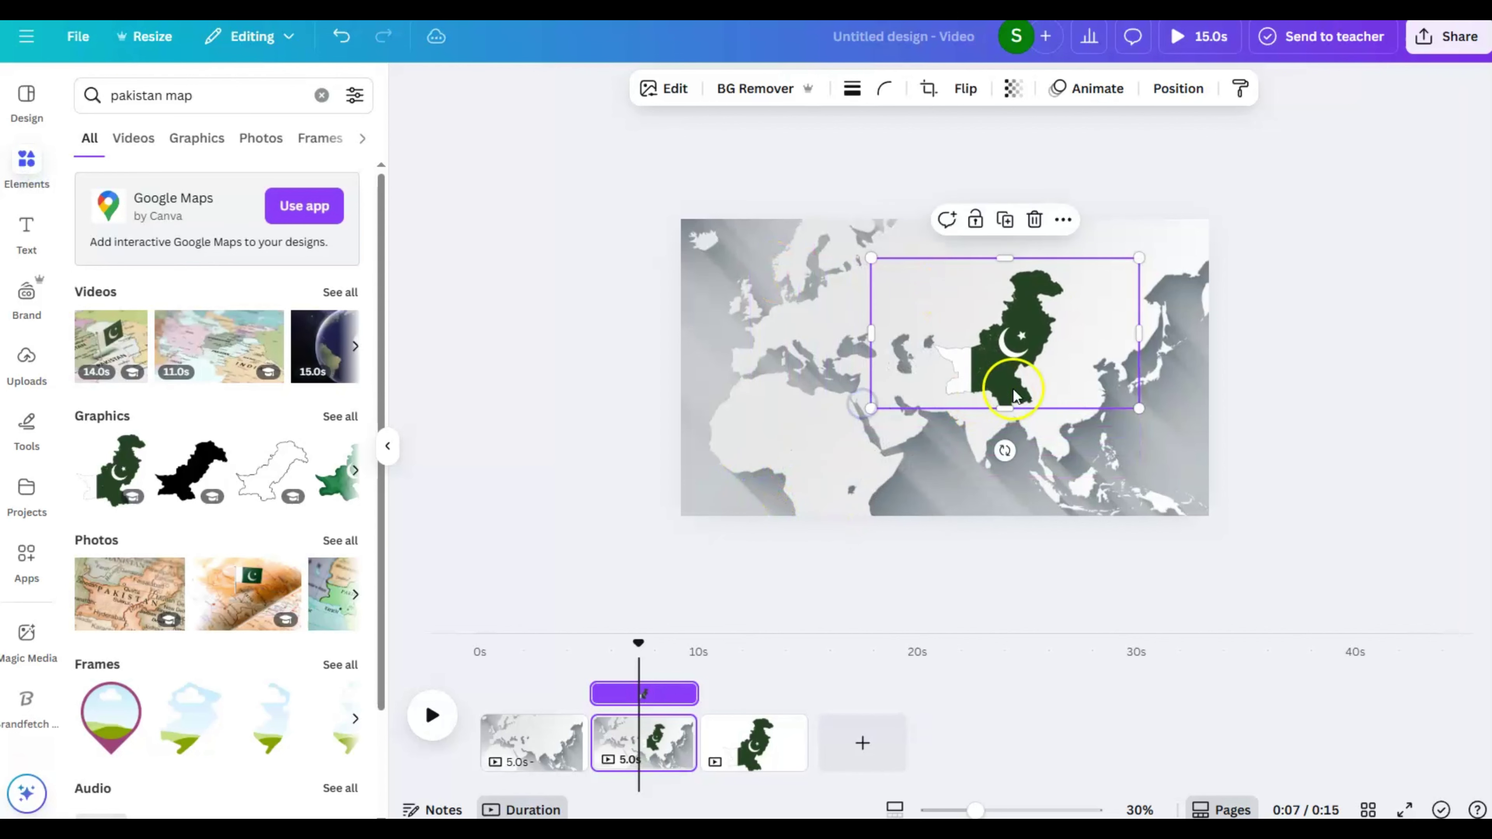
left_click_drag(1015, 394, 998, 445)
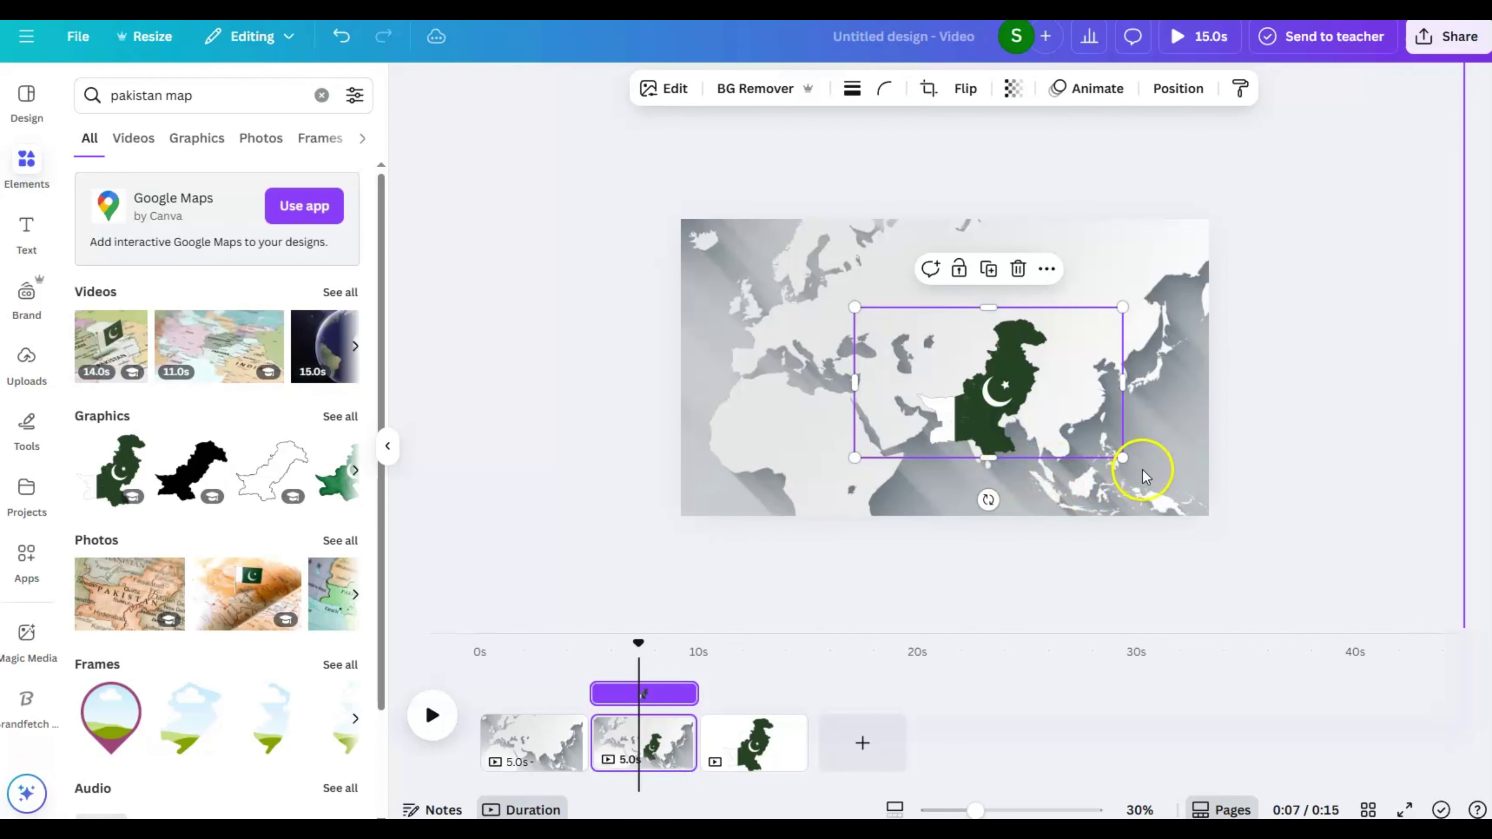
left_click_drag(990, 500, 953, 500)
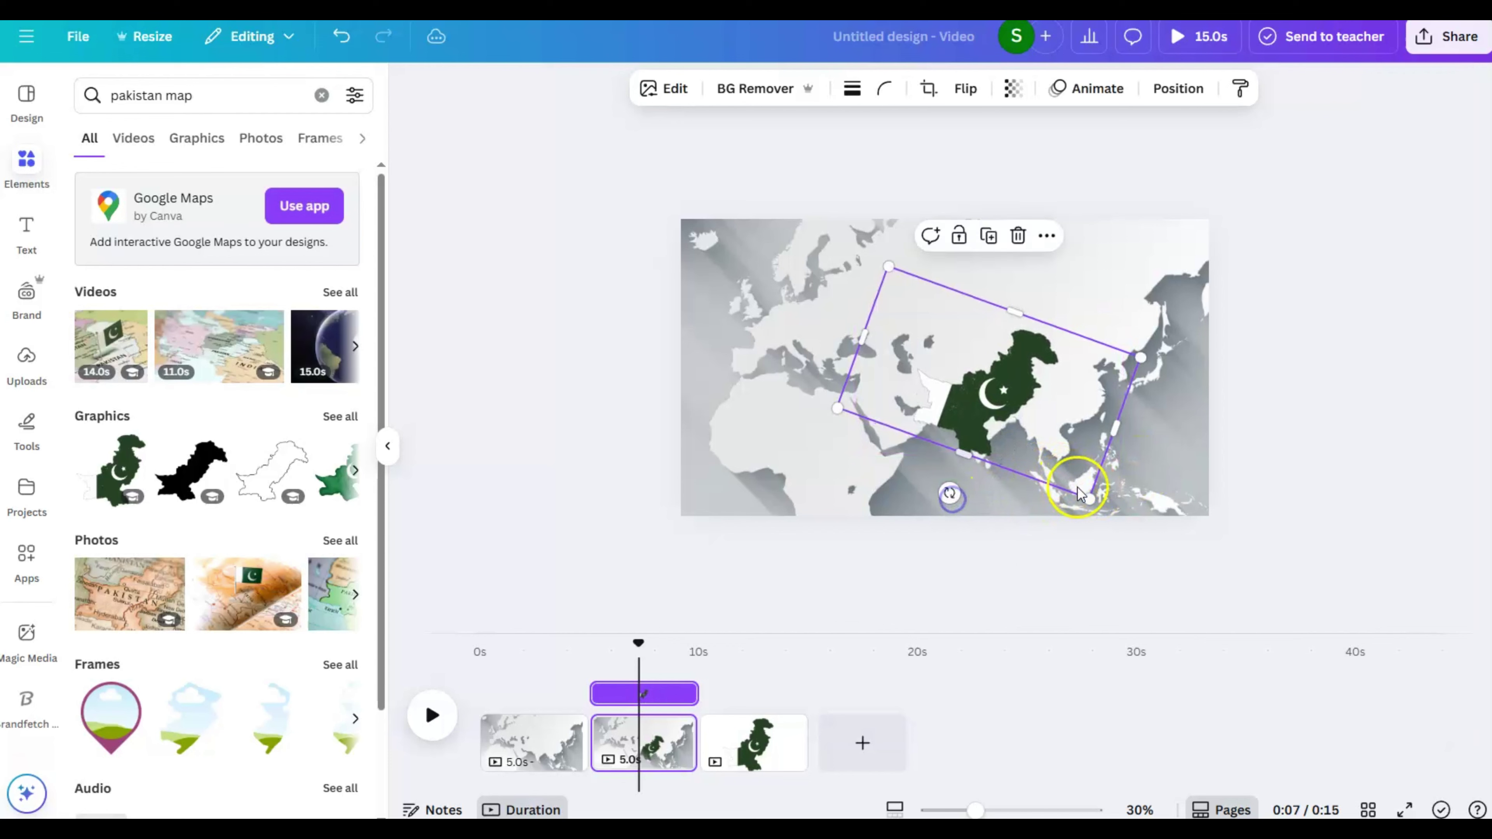
left_click_drag(1073, 486, 1035, 429)
left_click_drag(955, 362, 987, 421)
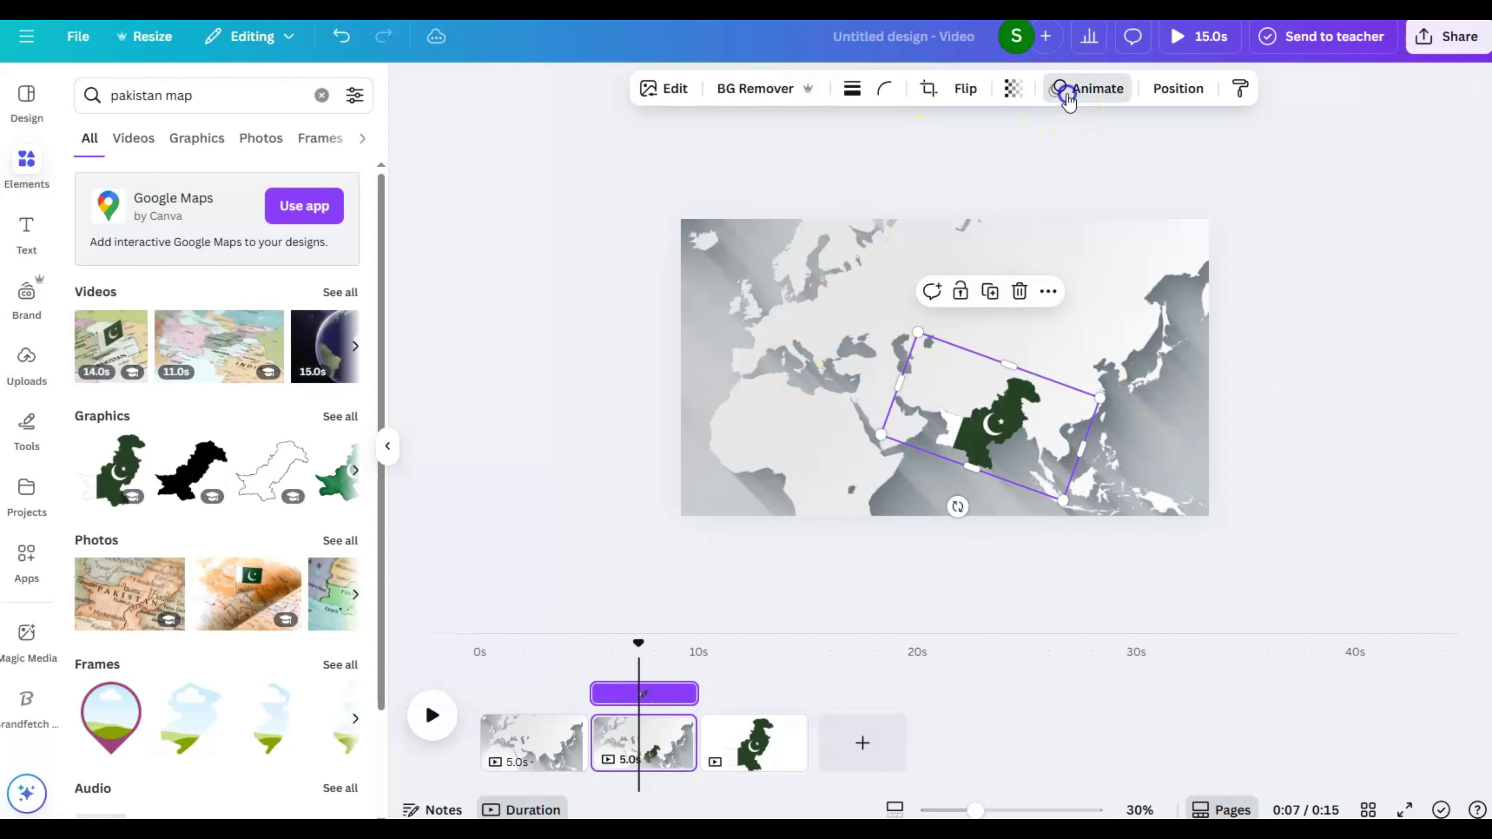
Apply the Sketch reveal animation to the Pakistan map, set to On enter with the Fill style.
left_click(1068, 95)
scroll(288, 523, "down", 2)
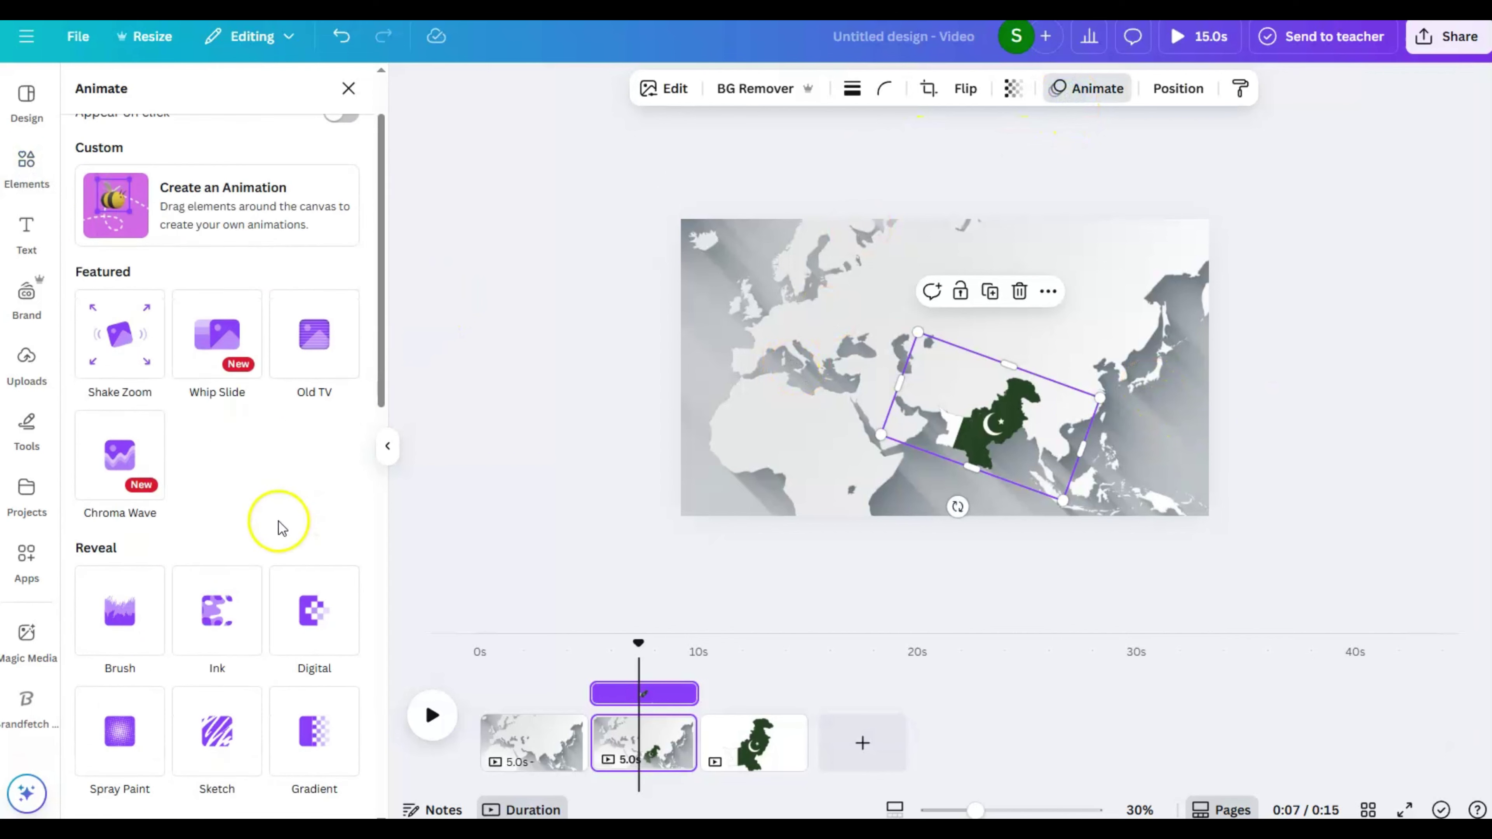
scroll(252, 510, "down", 2)
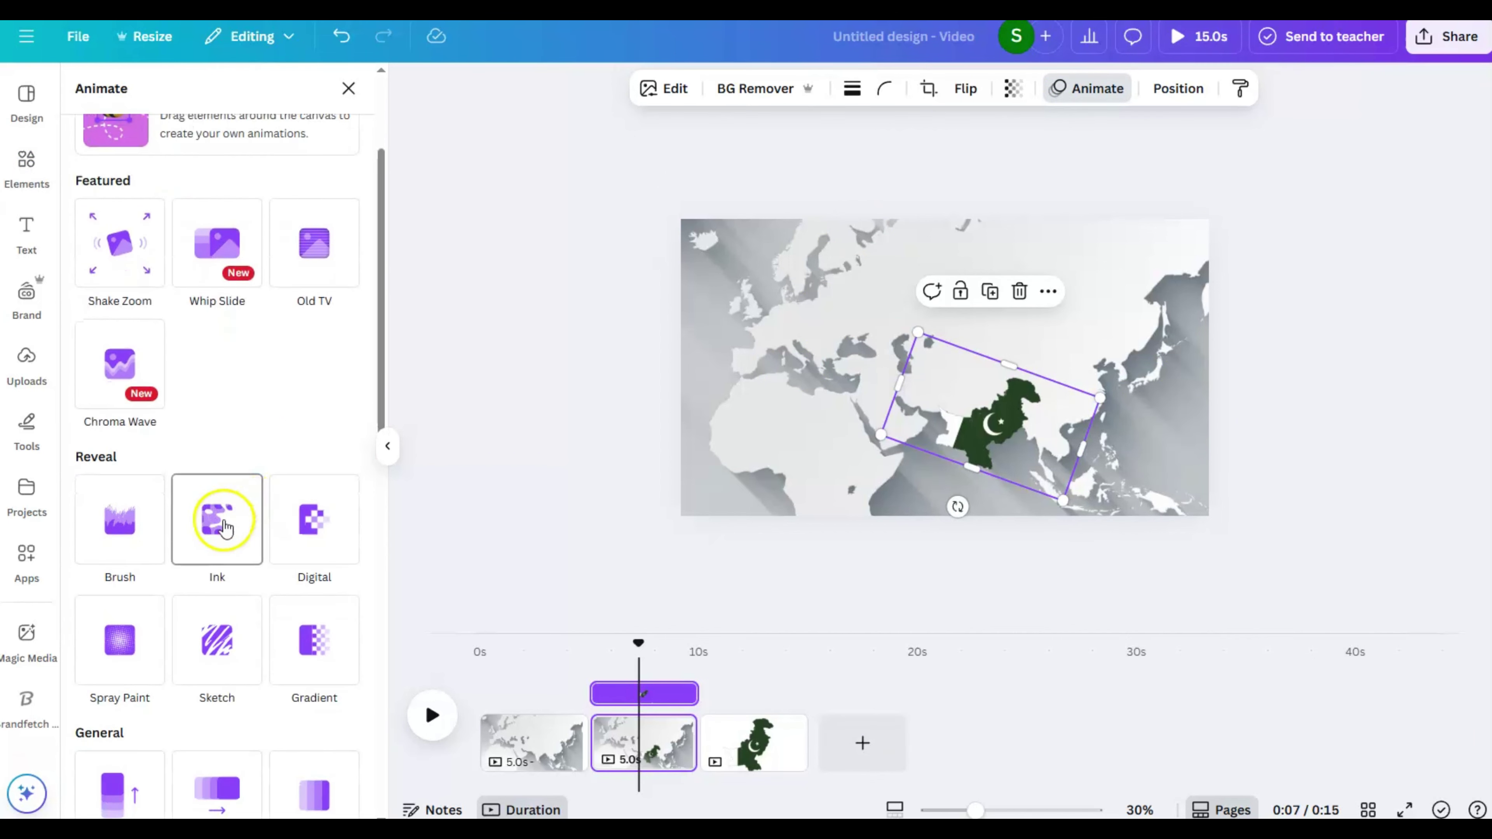
left_click(226, 528)
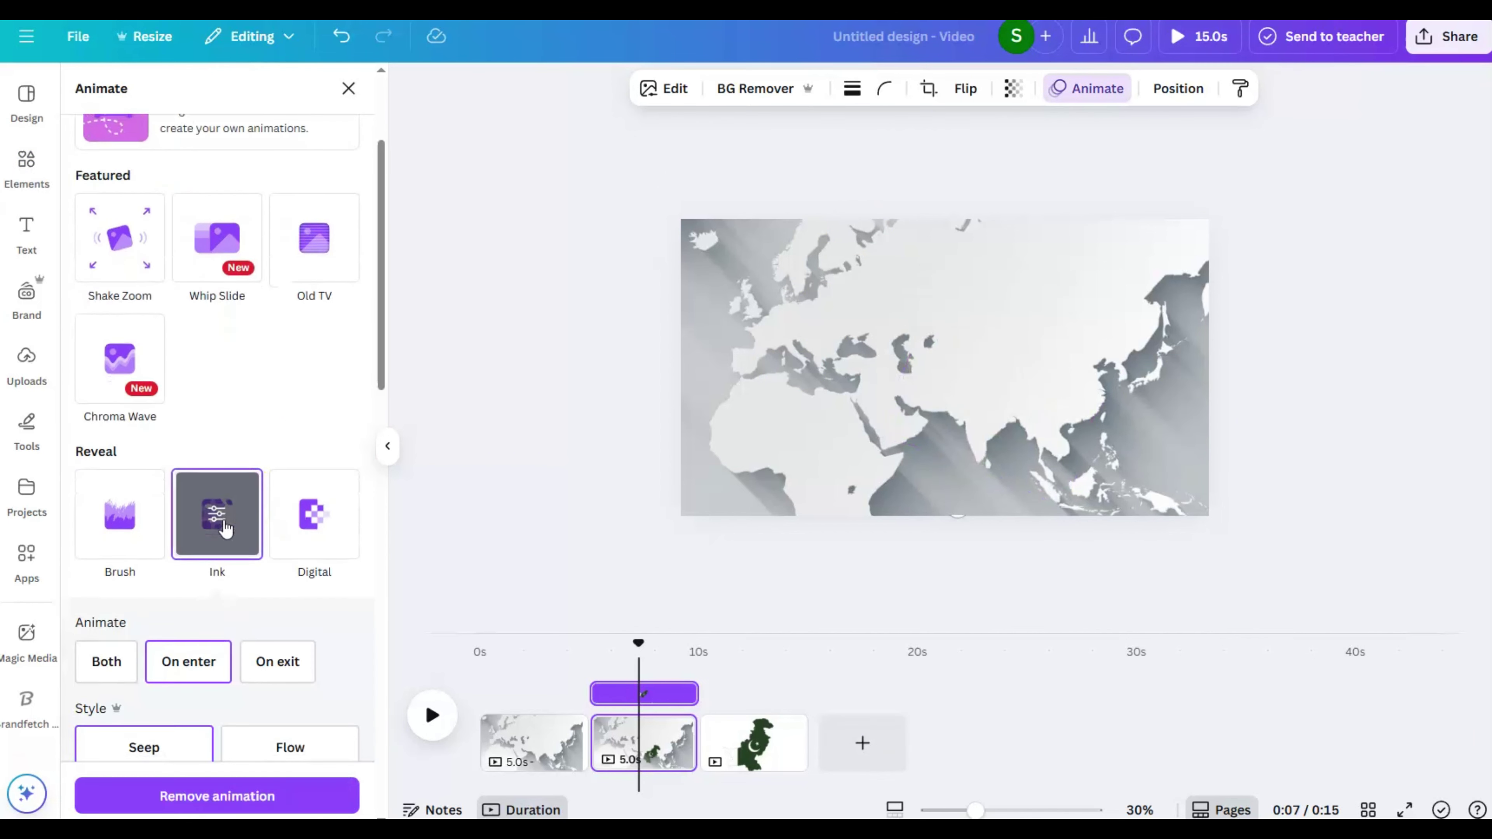
scroll(226, 528, "down", 2)
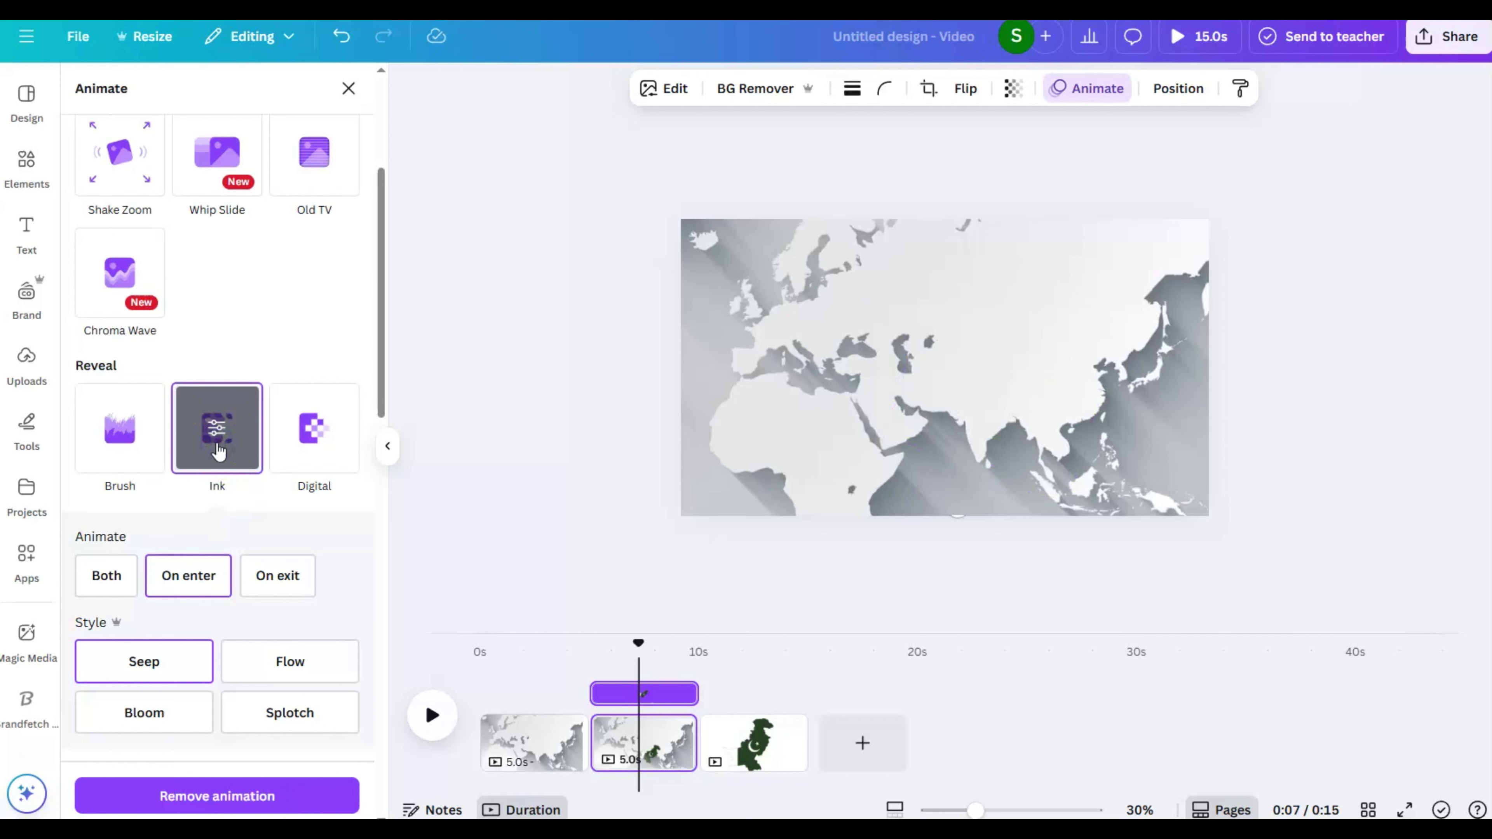
scroll(219, 450, "down", 4)
left_click(226, 642)
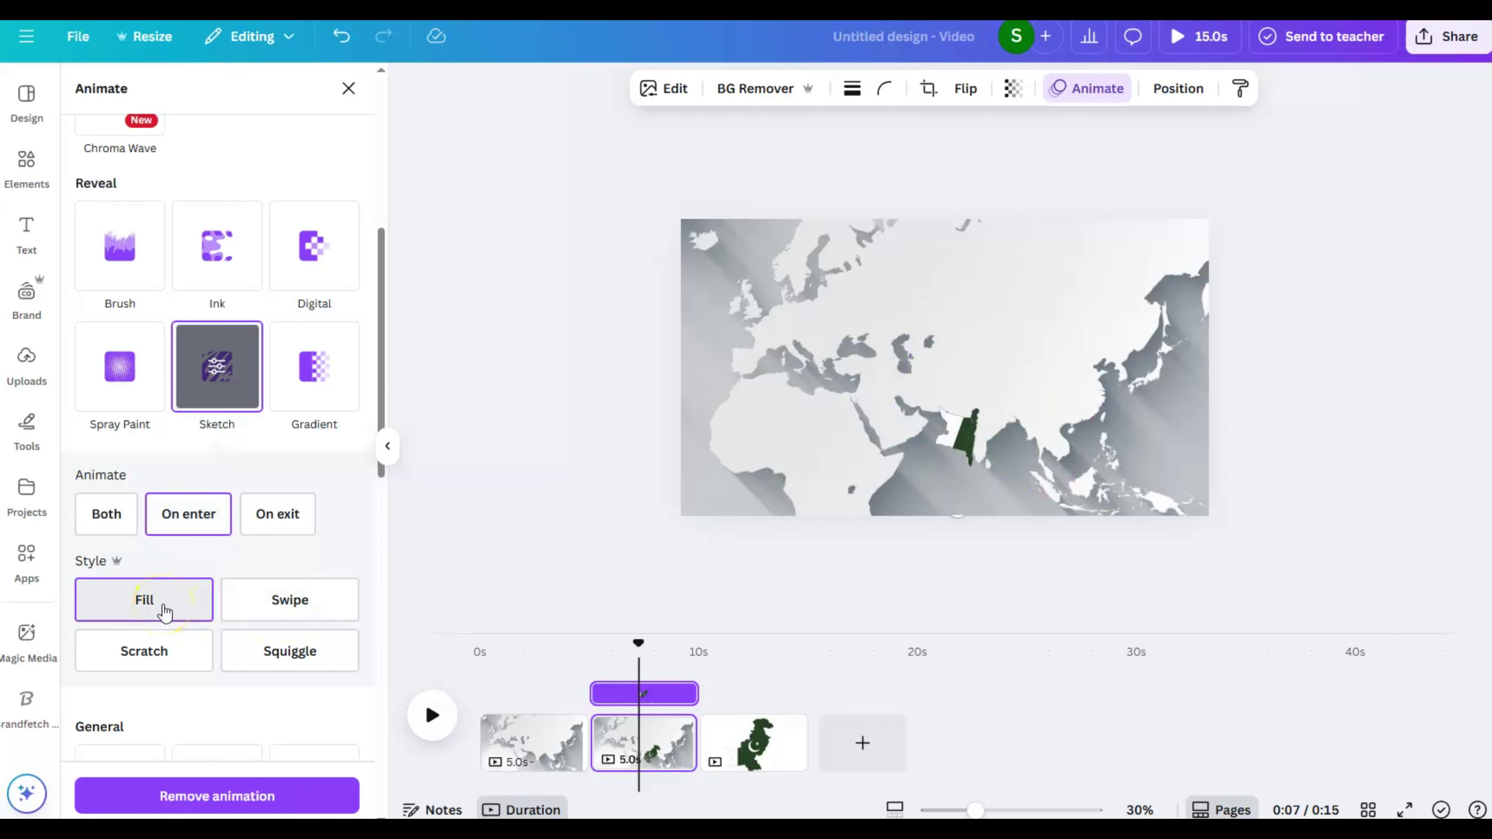
left_click(165, 611)
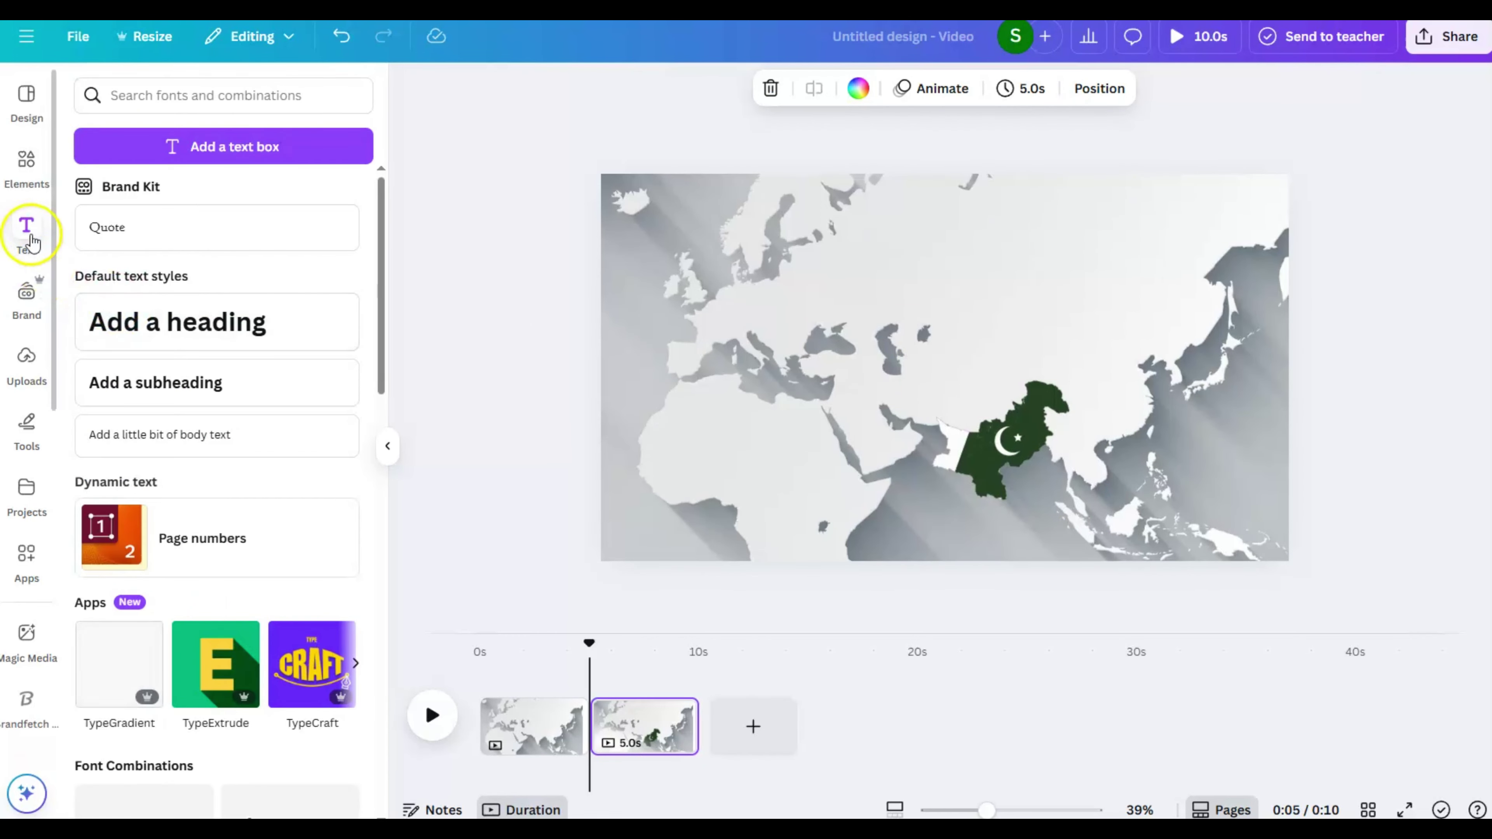
Add a heading reading "Pakistan" to the second page, scaled down to font size 46 and placed just below the Pakistan map.
left_click(27, 233)
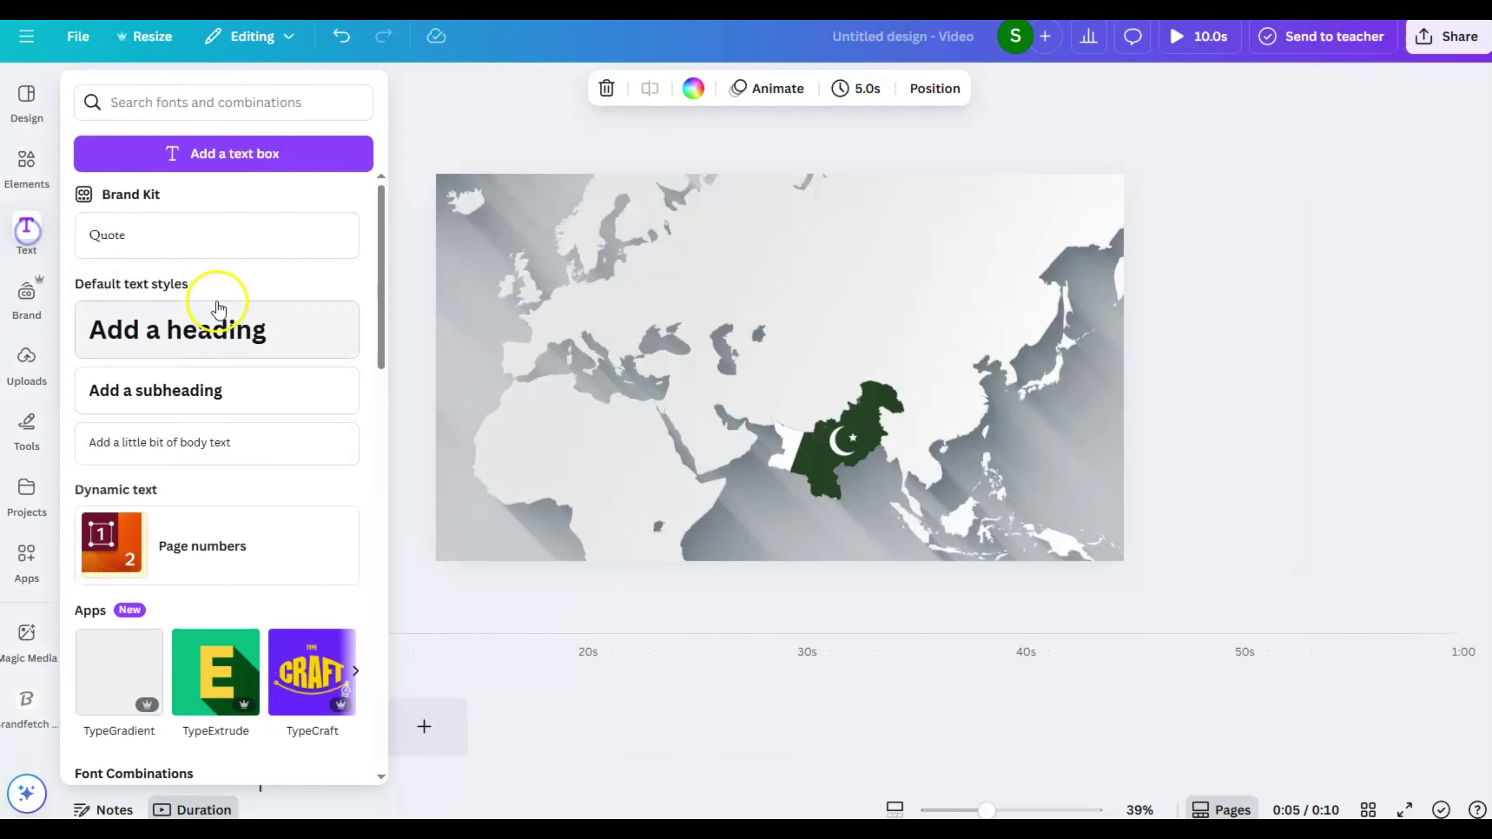
left_click(238, 312)
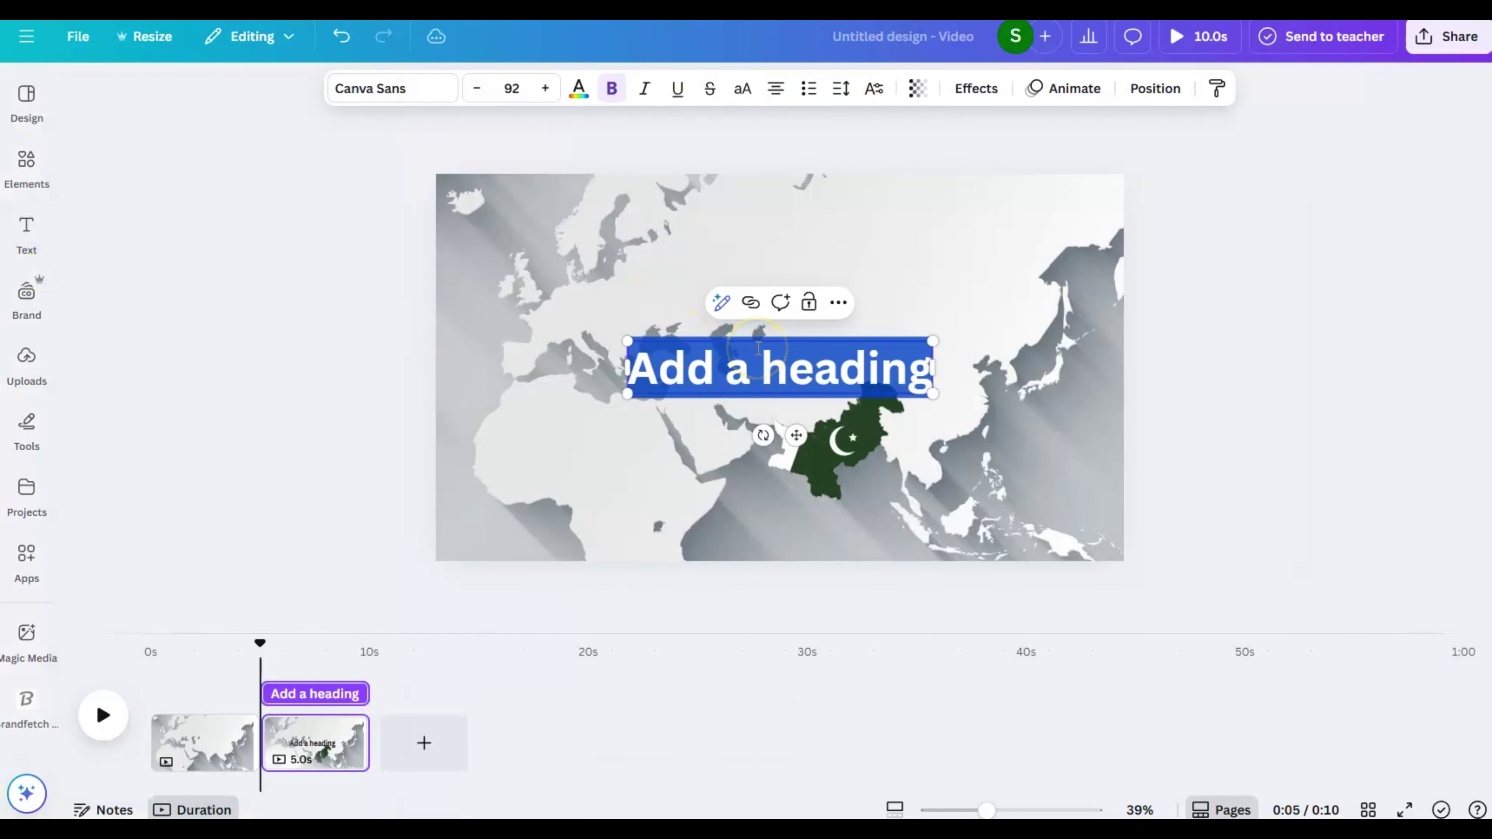
type("Pakistan")
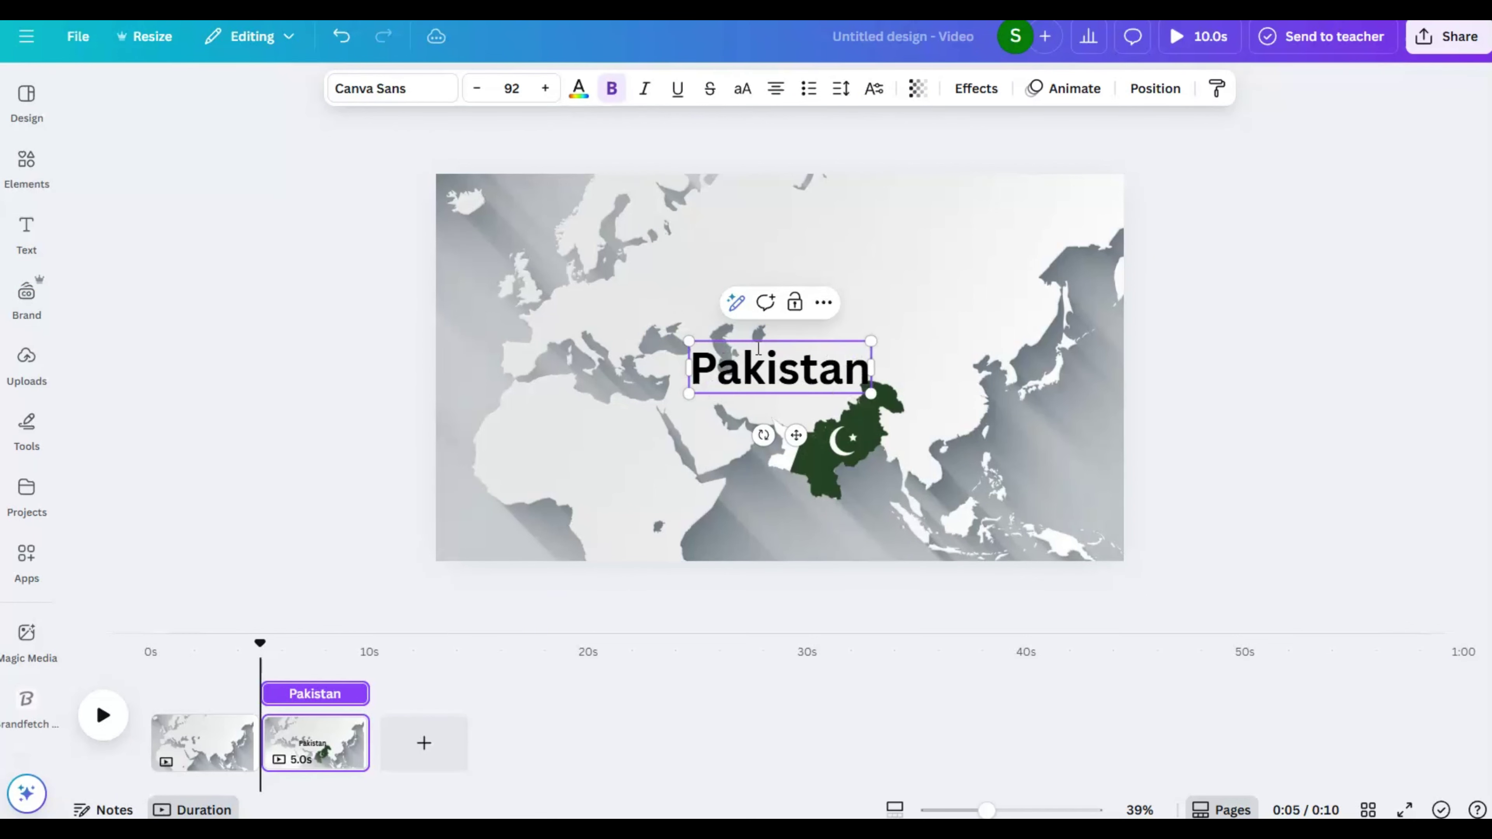
left_click_drag(689, 394, 779, 372)
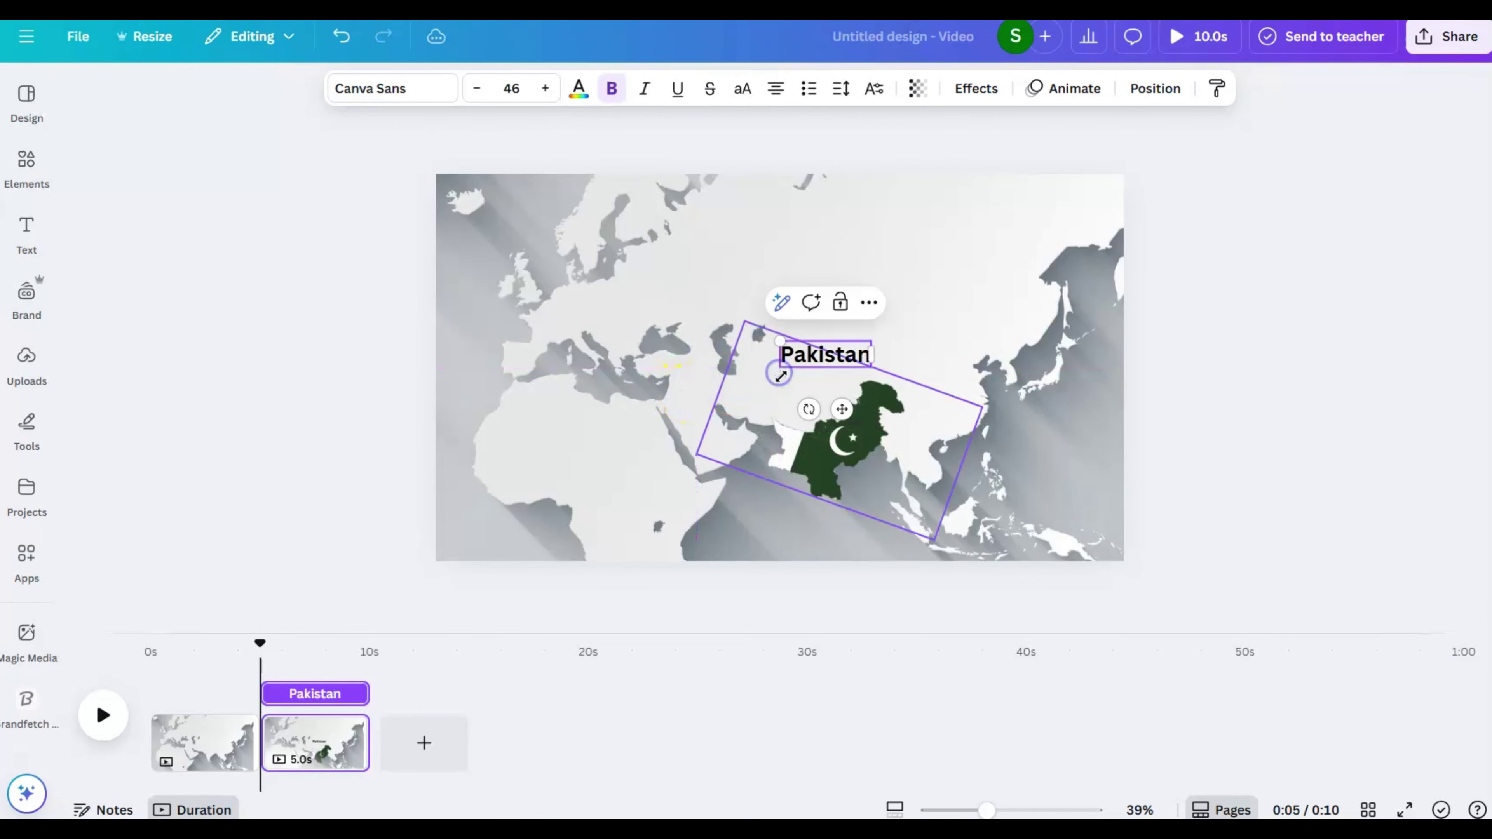
left_click_drag(847, 416, 829, 572)
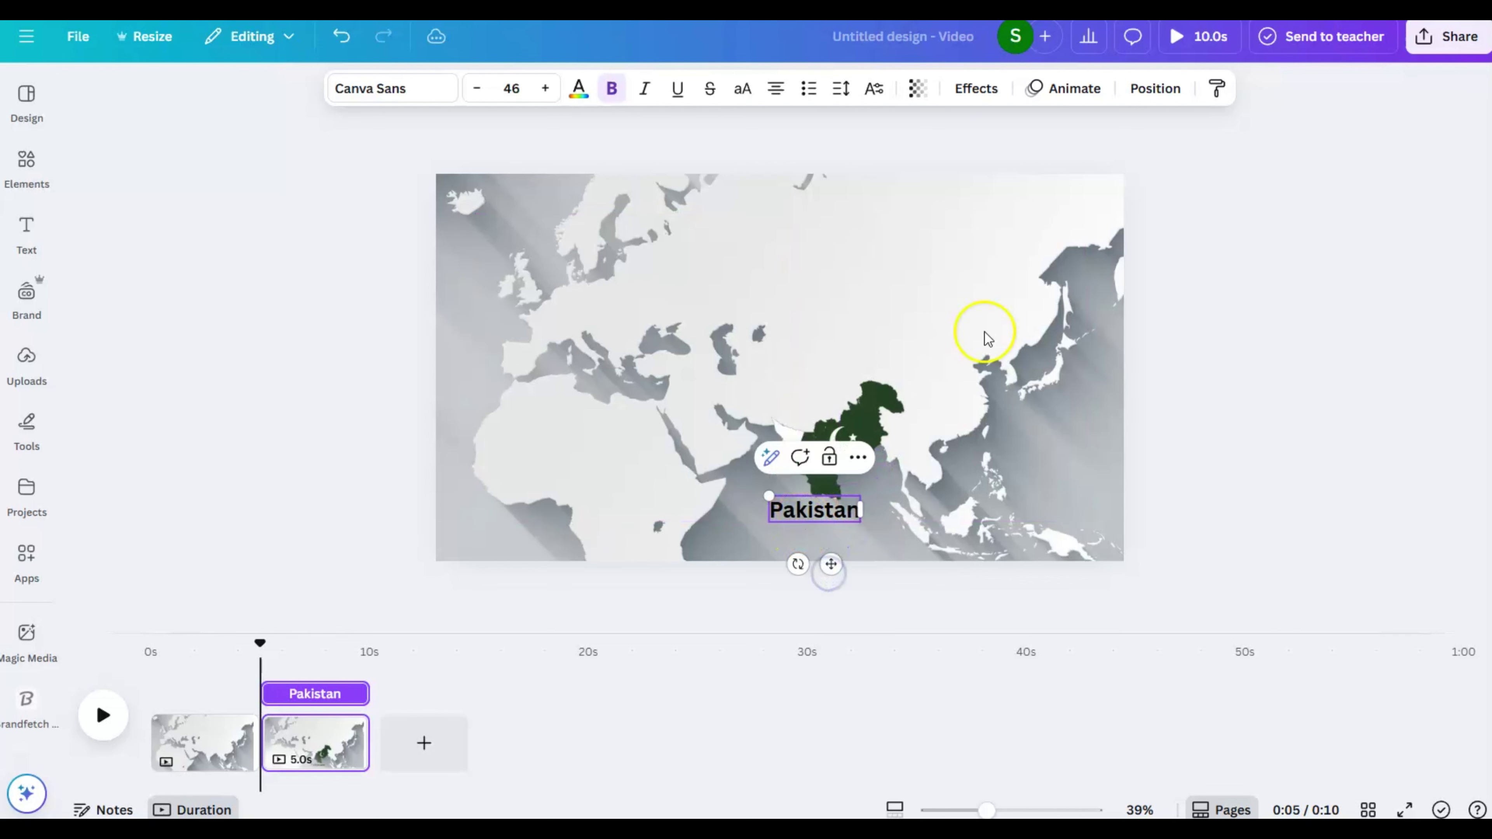
Change the font of the "Pakistan" heading to Aharoni.
left_click(383, 90)
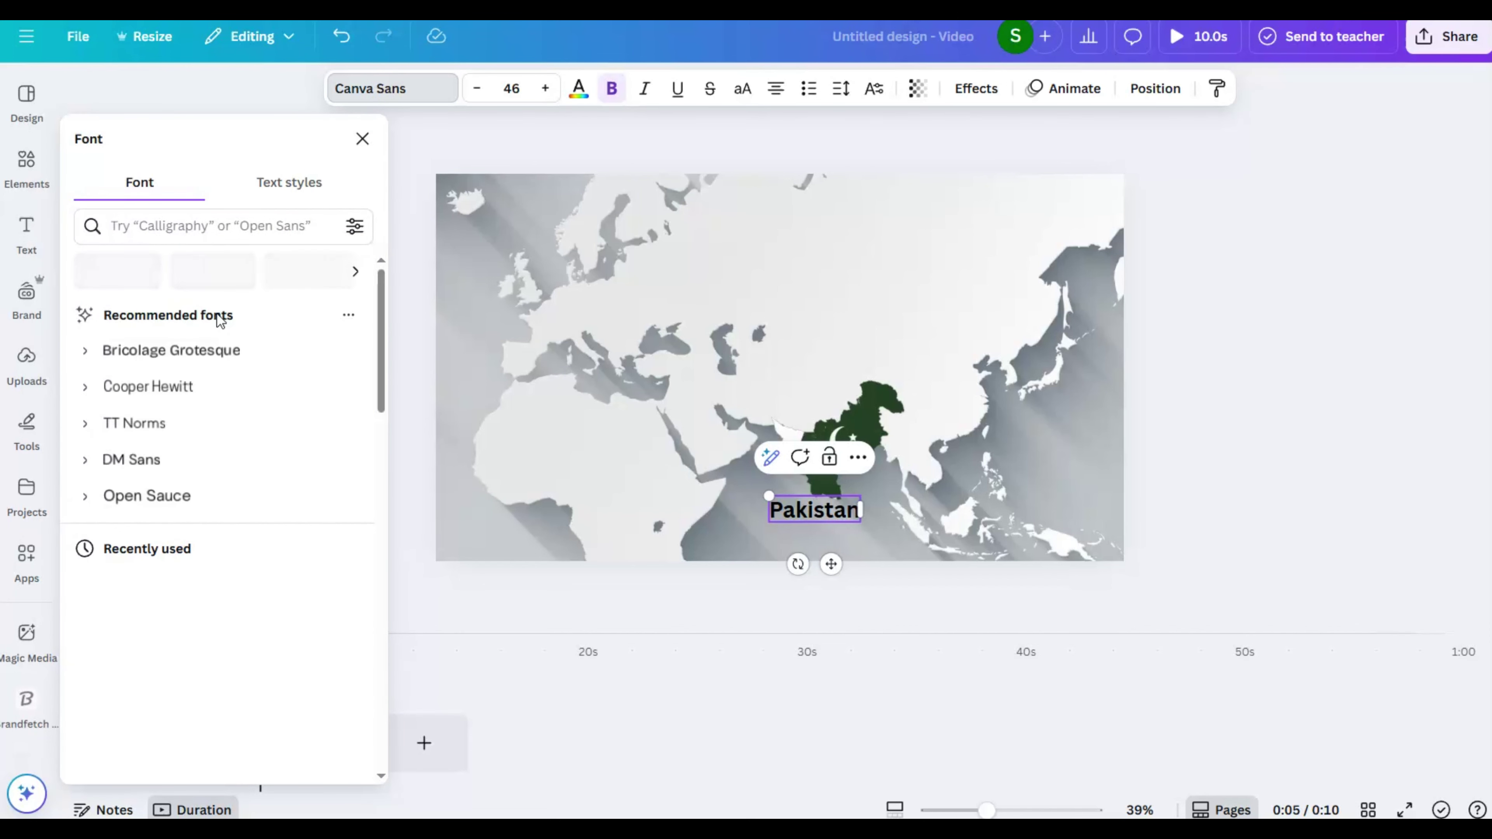
scroll(203, 410, "down", 3)
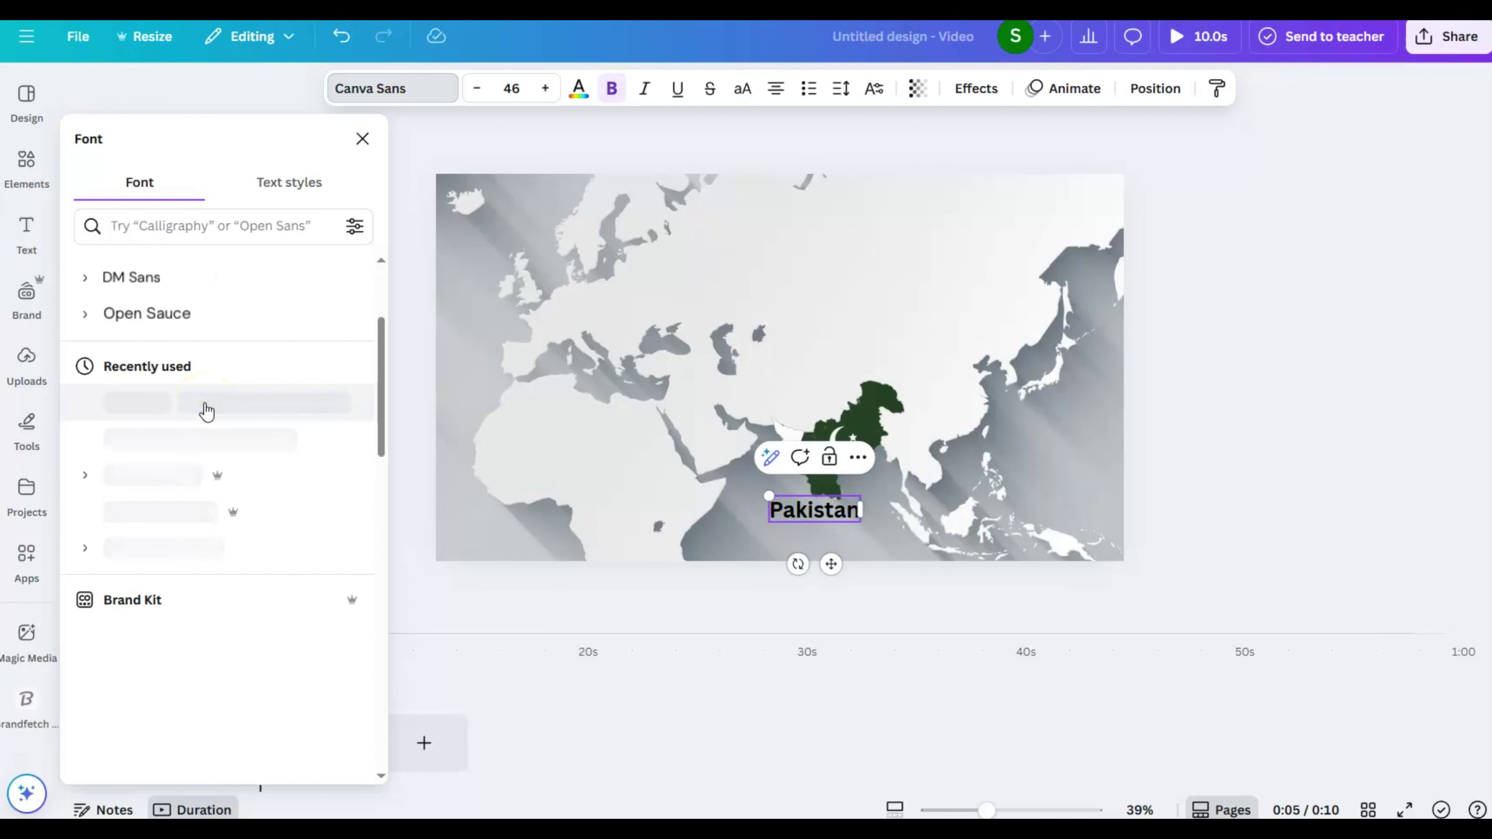
scroll(206, 410, "down", 2)
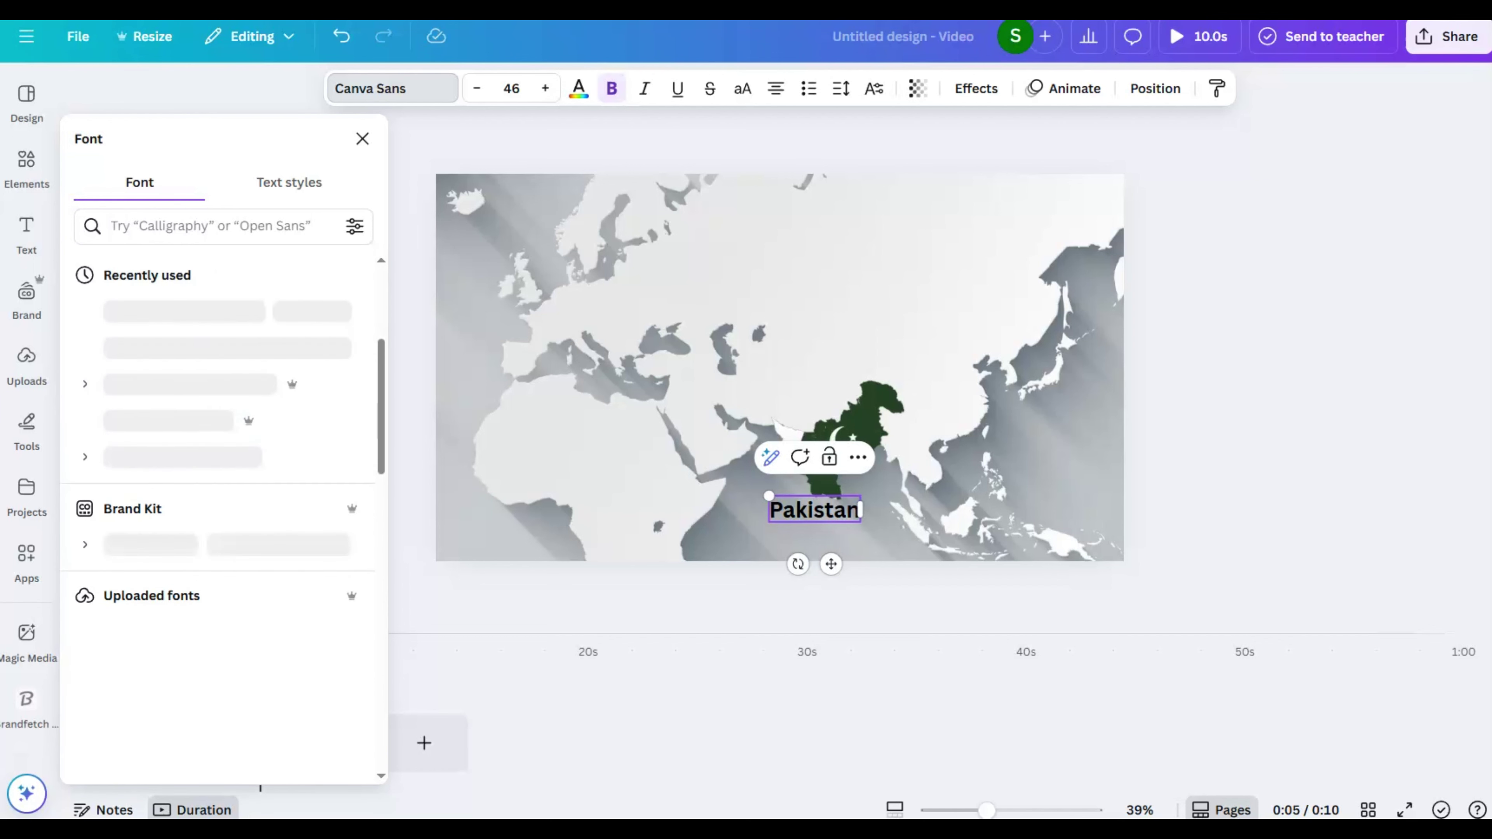
Apply the Blur animation to the "Pakistan" heading, set to On enter.
left_click(1077, 90)
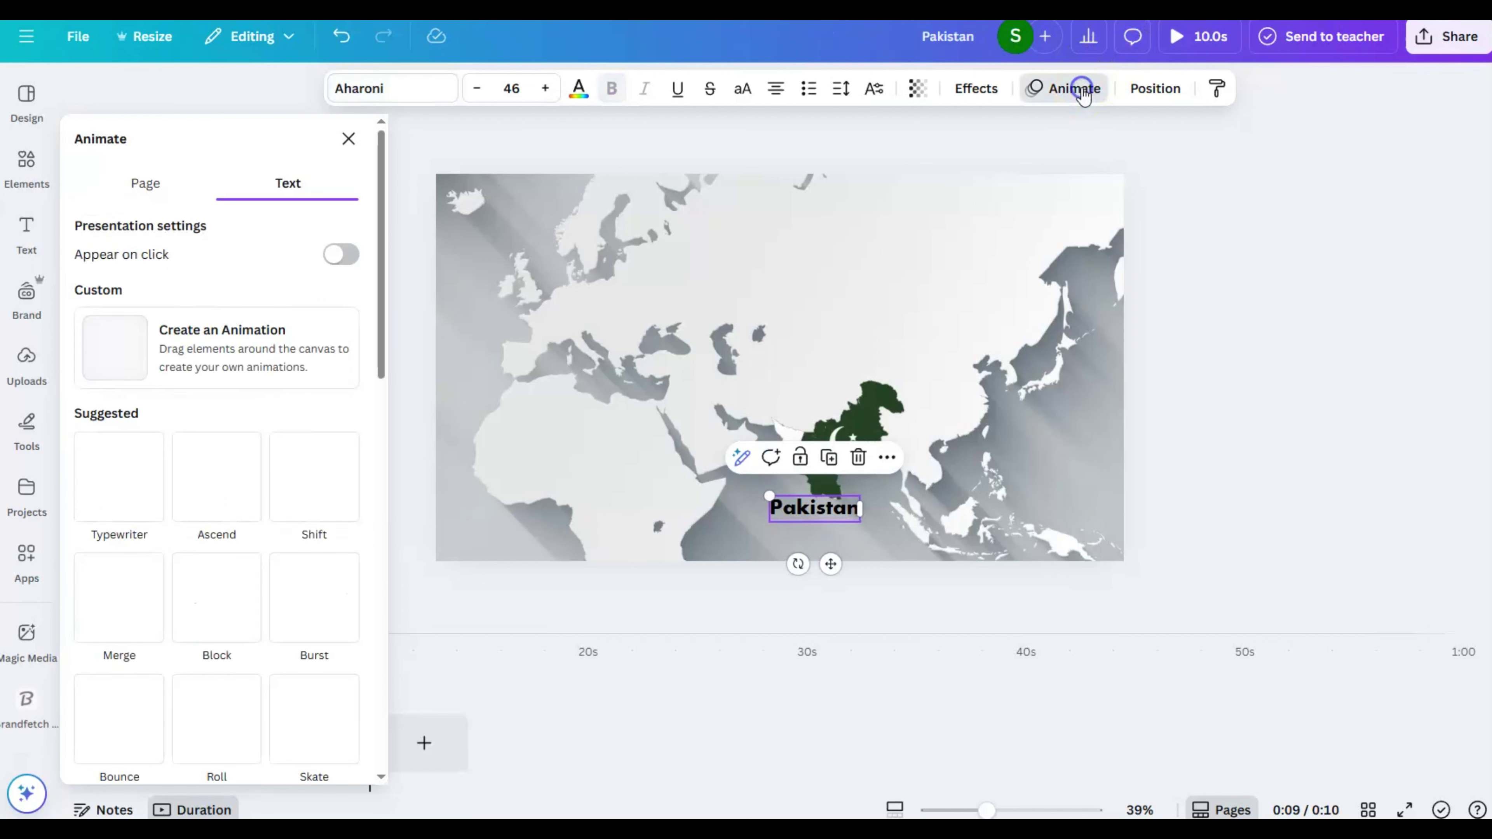
scroll(247, 468, "down", 3)
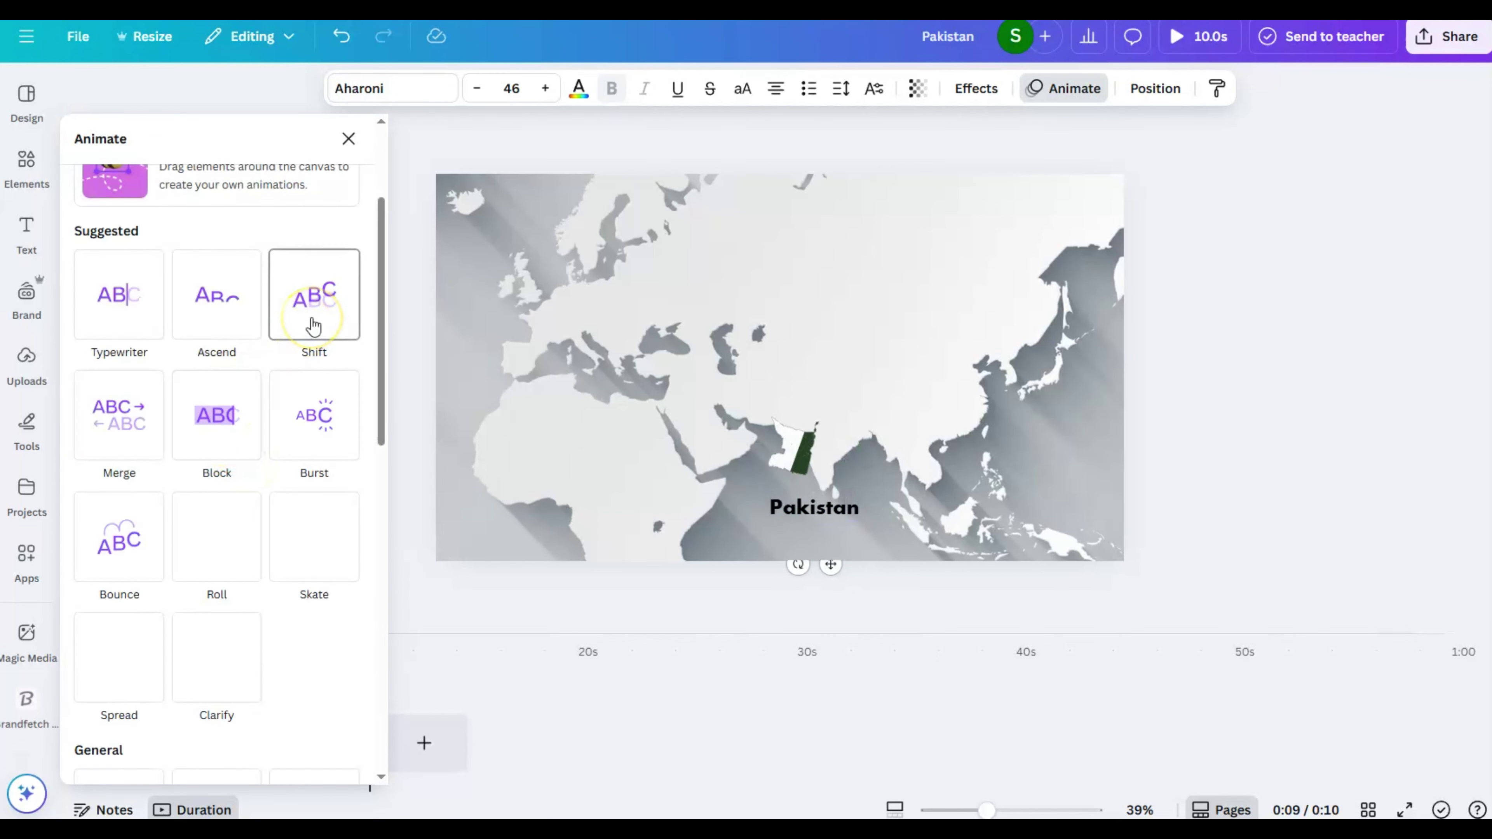
scroll(313, 326, "down", 6)
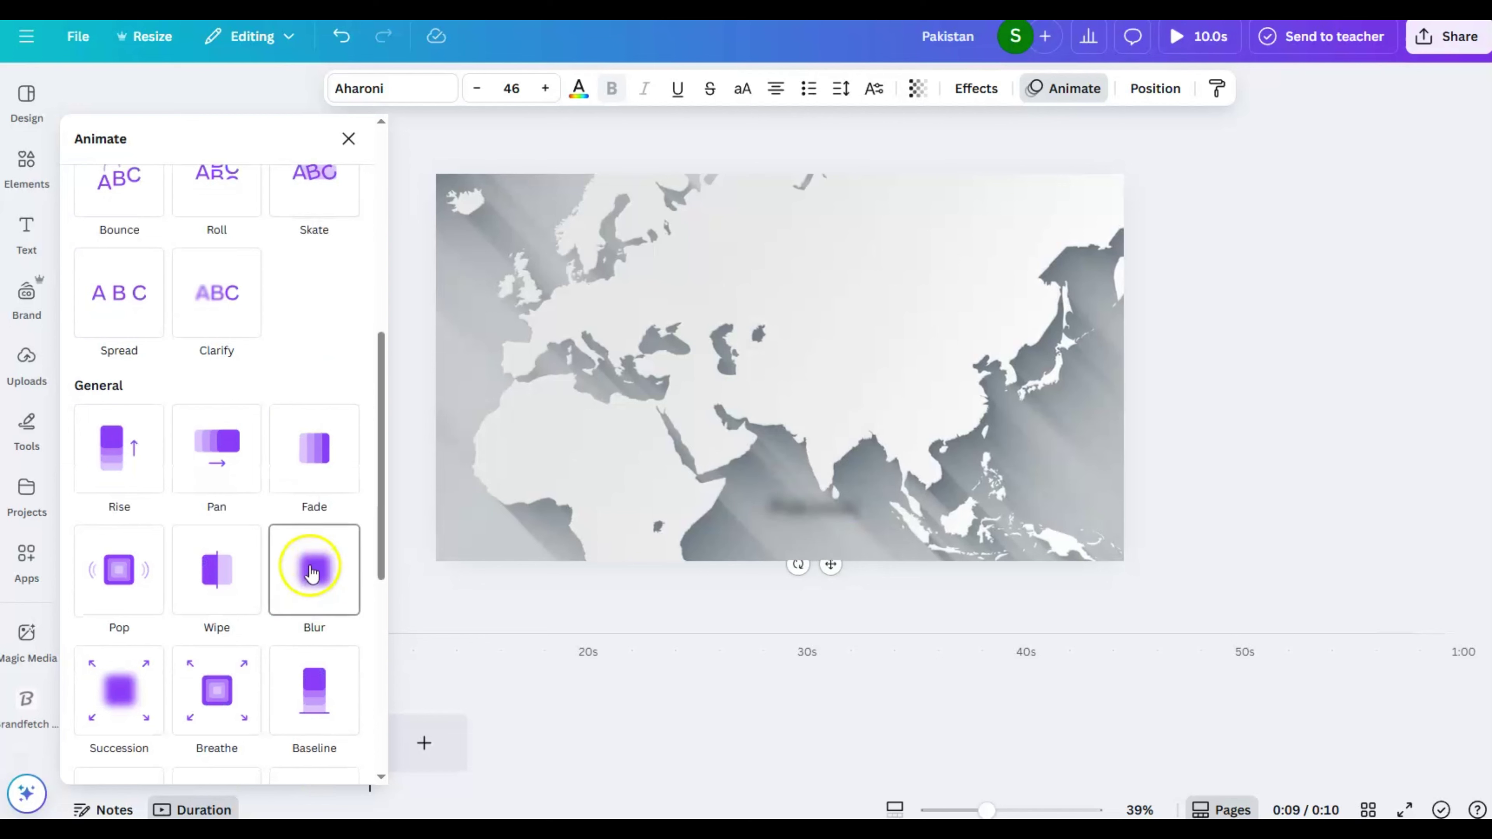
left_click(312, 573)
left_click(147, 630)
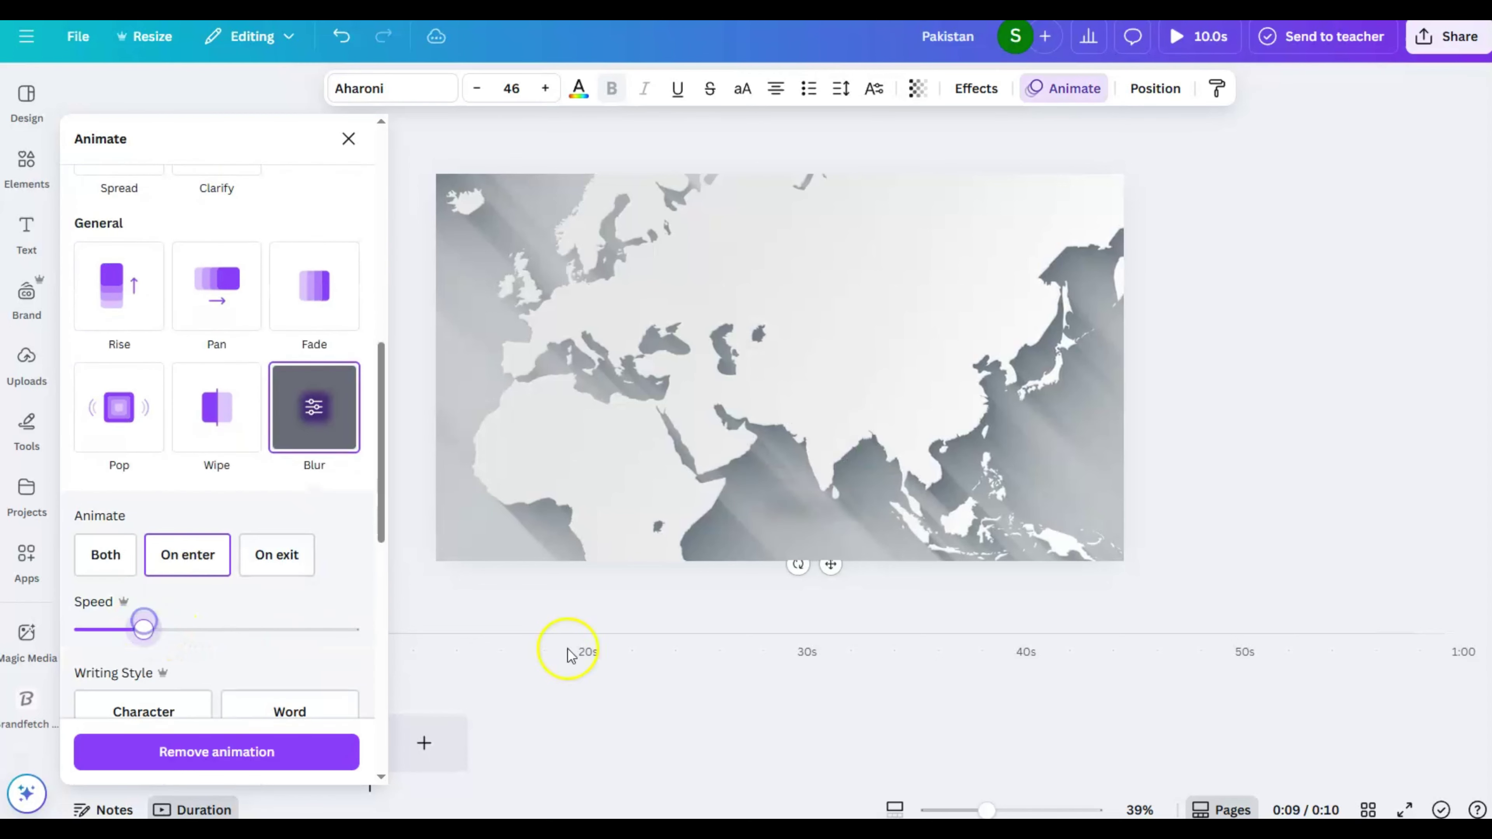
left_click(690, 628)
left_click(691, 615)
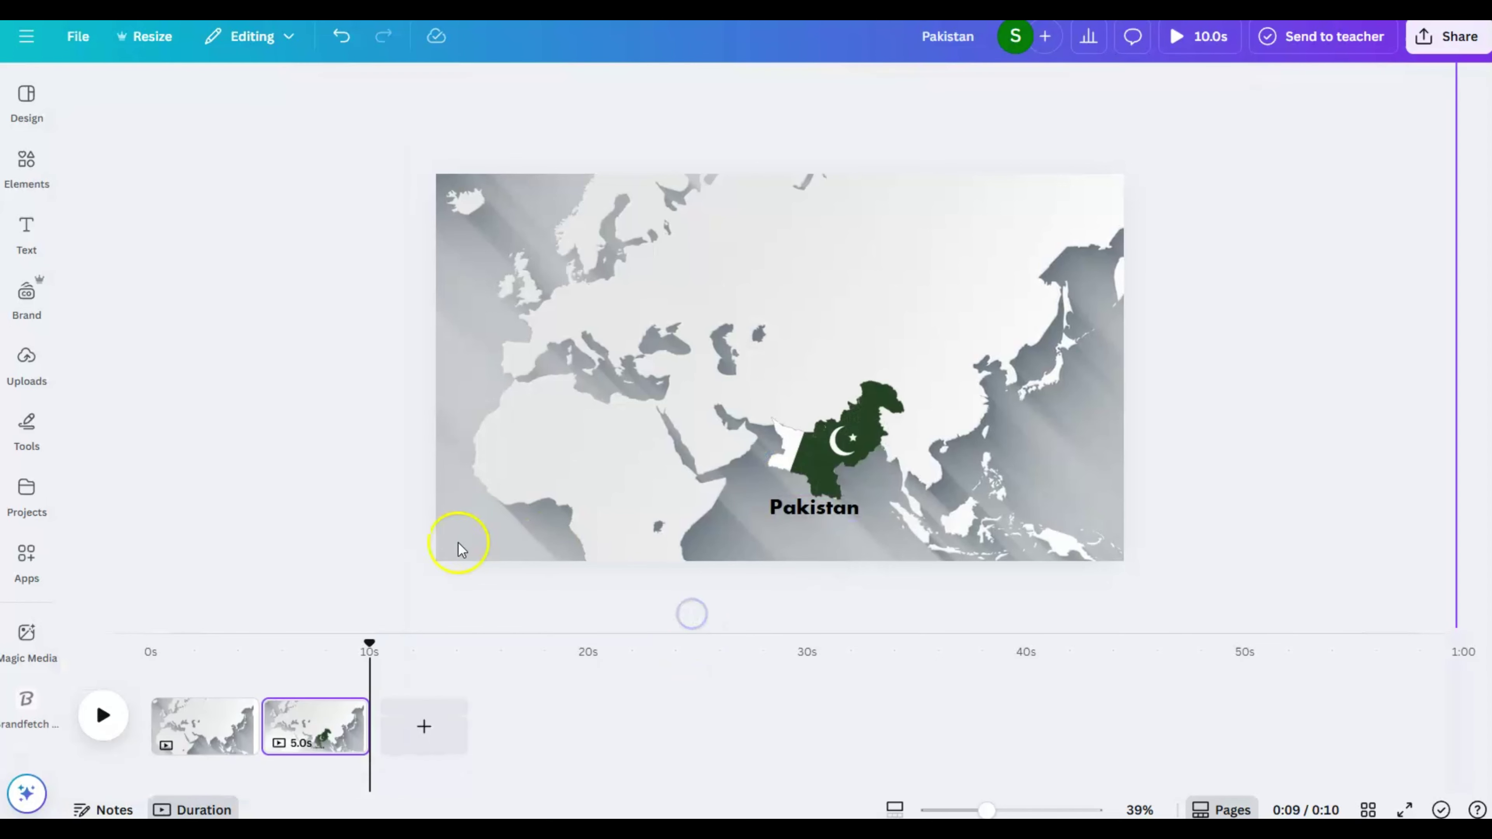
Add a Match & Move transition with a duration of 2.5 seconds between the two pages and play the video.
left_click(306, 717)
left_click(203, 726)
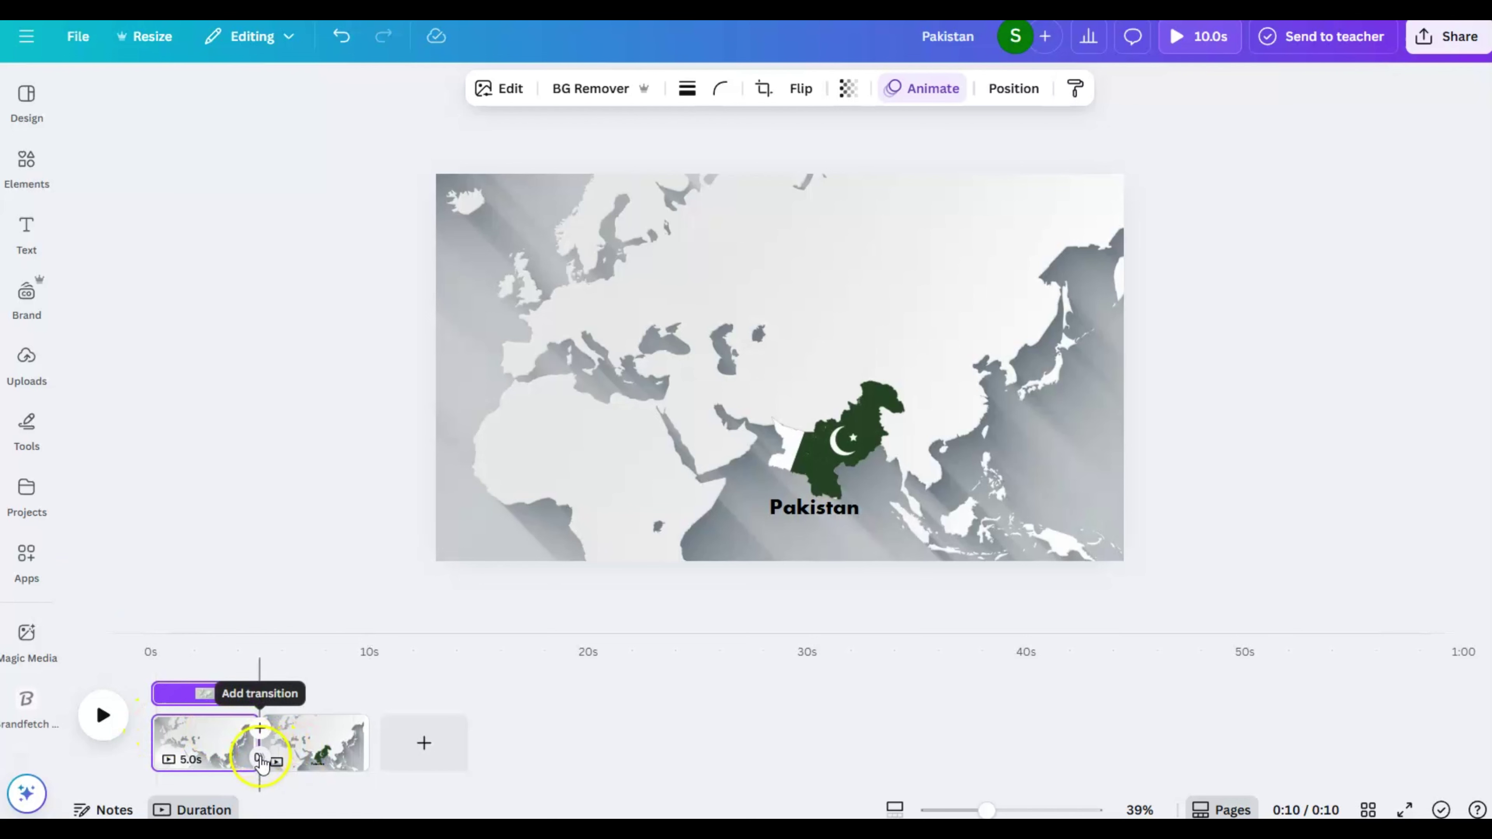
left_click(260, 763)
left_click(259, 760)
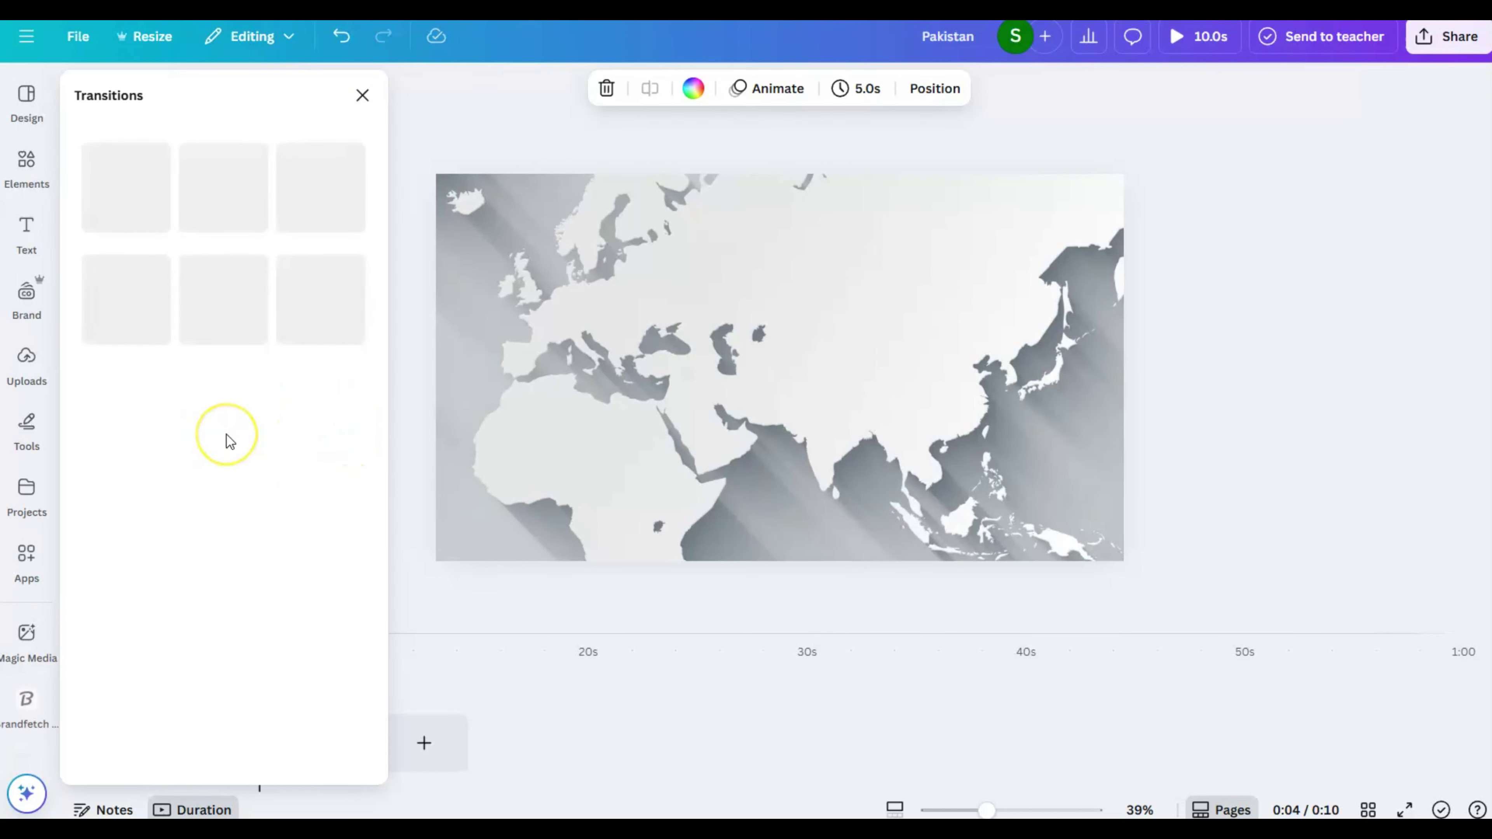
left_click(135, 458)
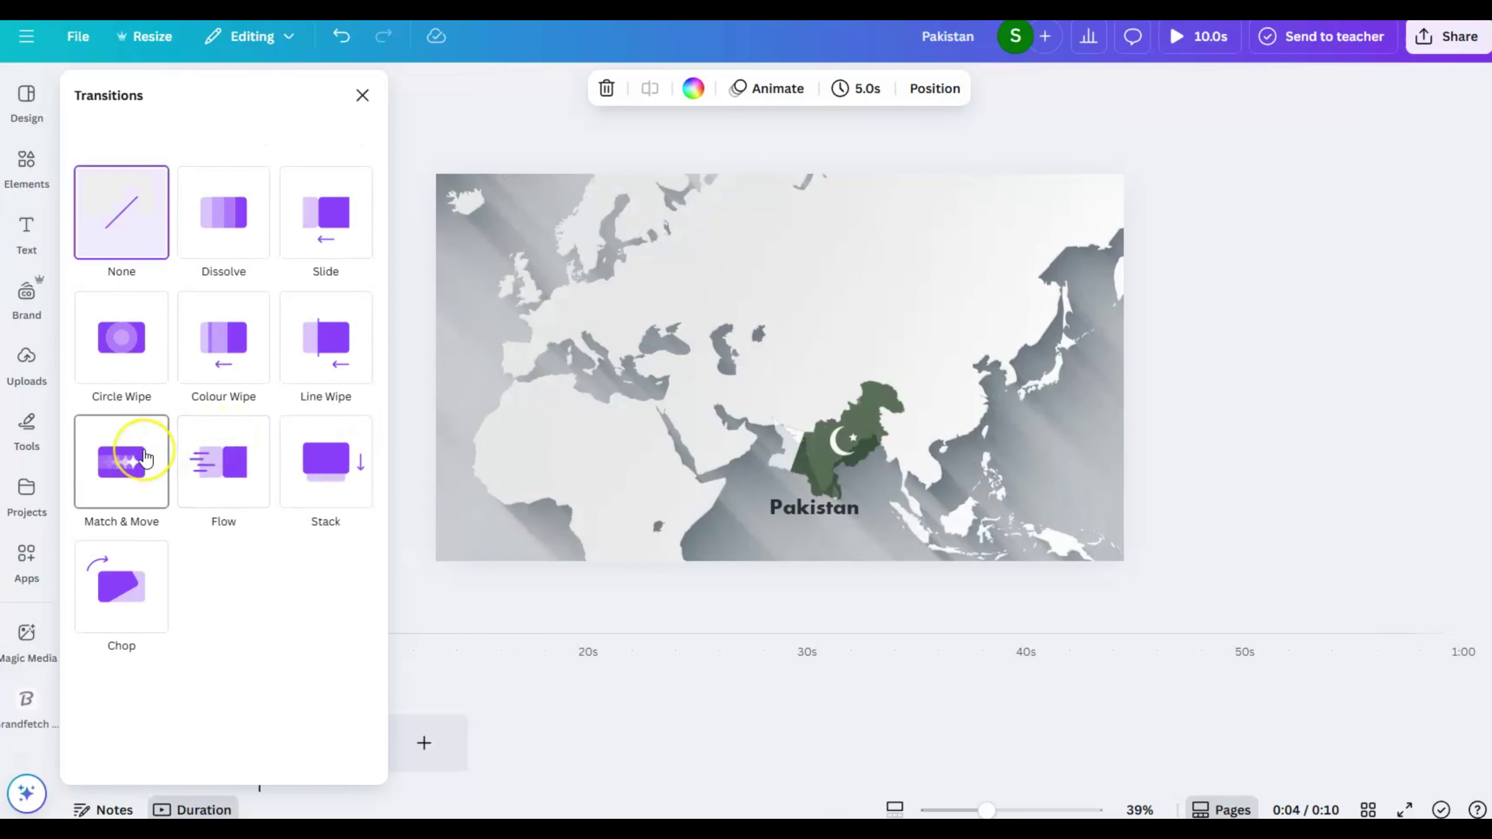
left_click_drag(118, 586, 416, 593)
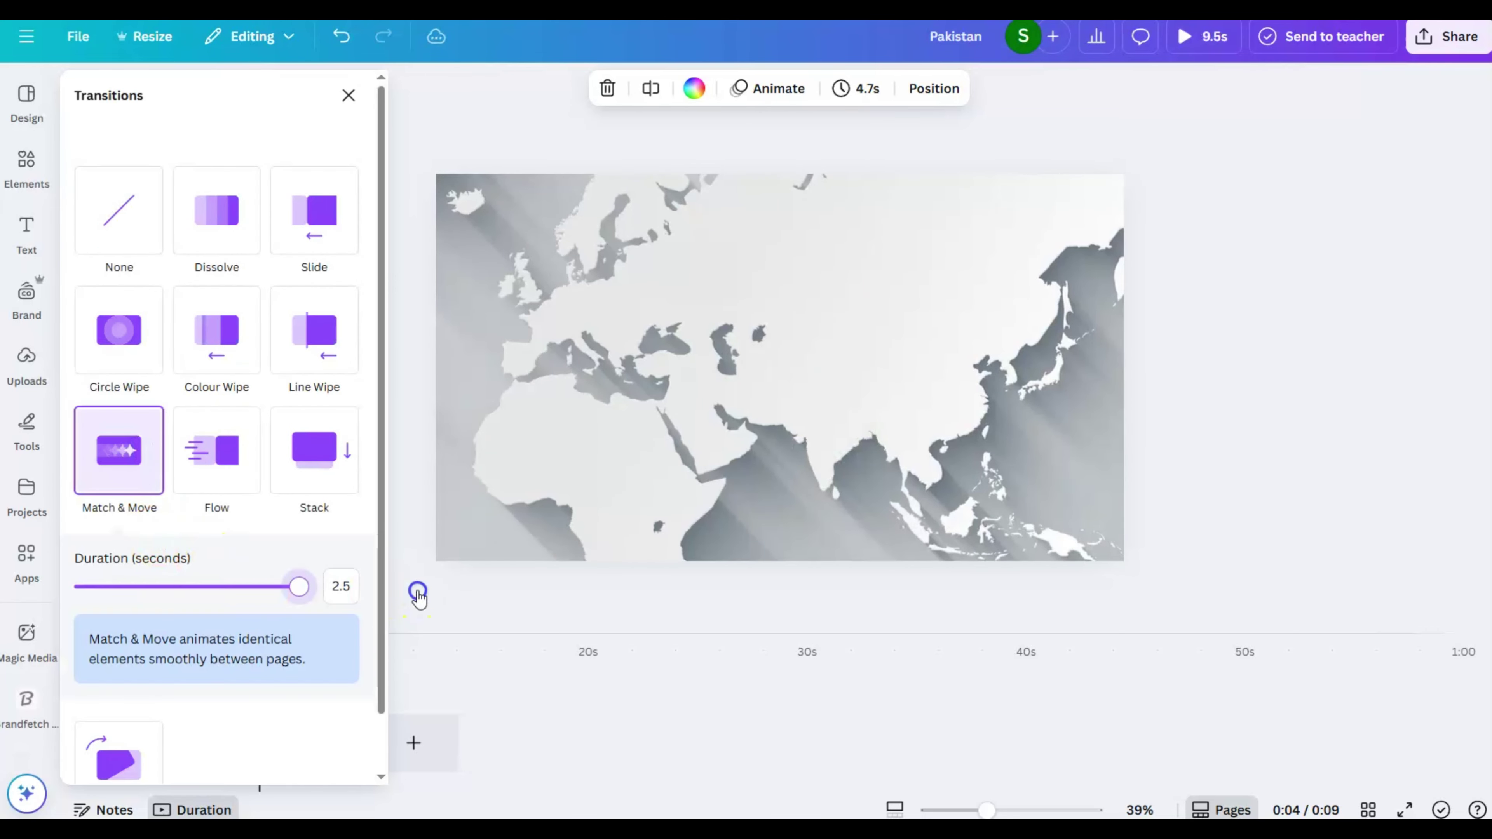
scroll(295, 581, "down", 1)
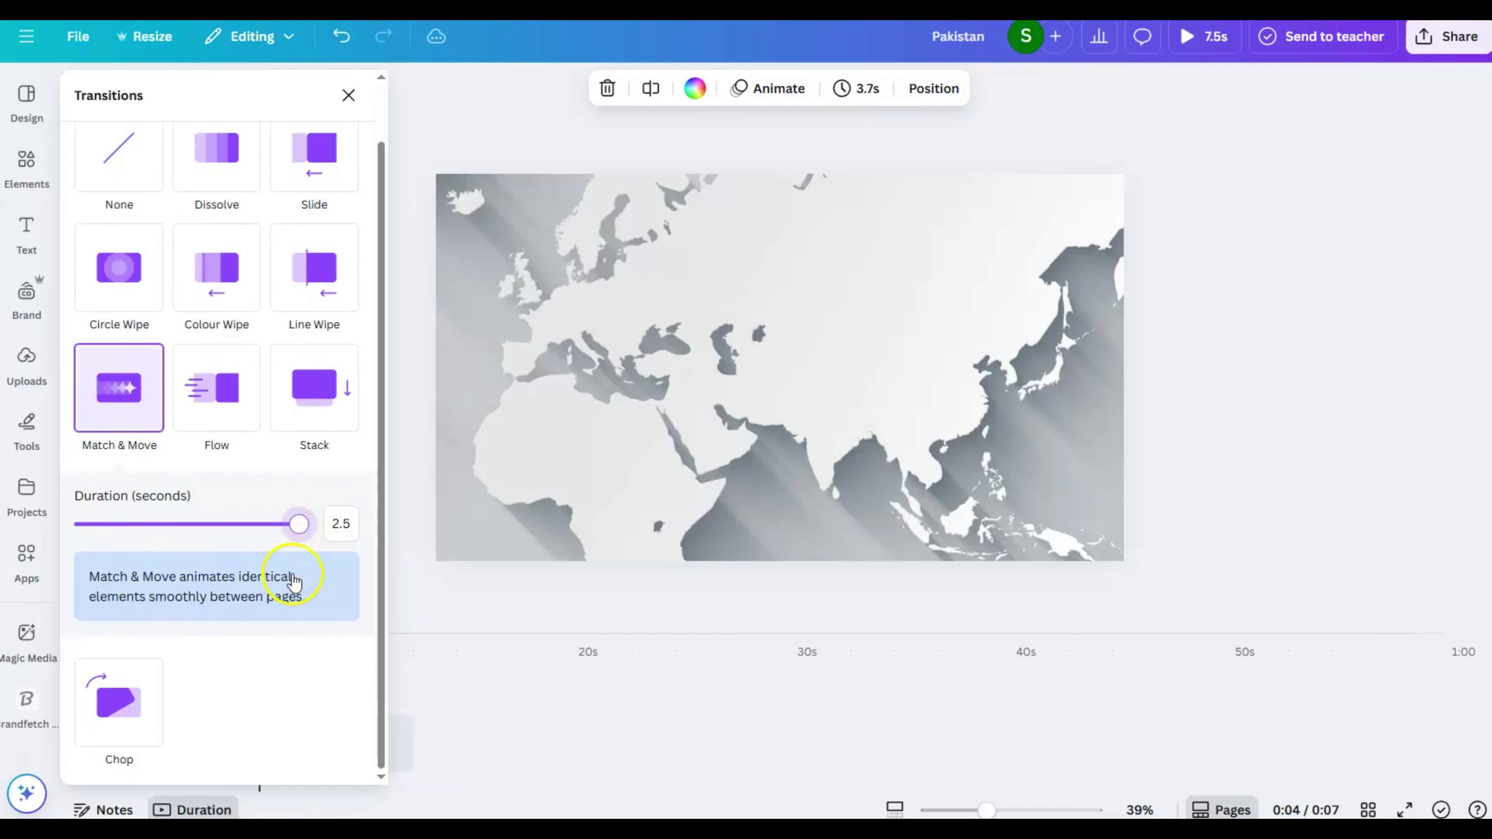
left_click(492, 594)
left_click(101, 724)
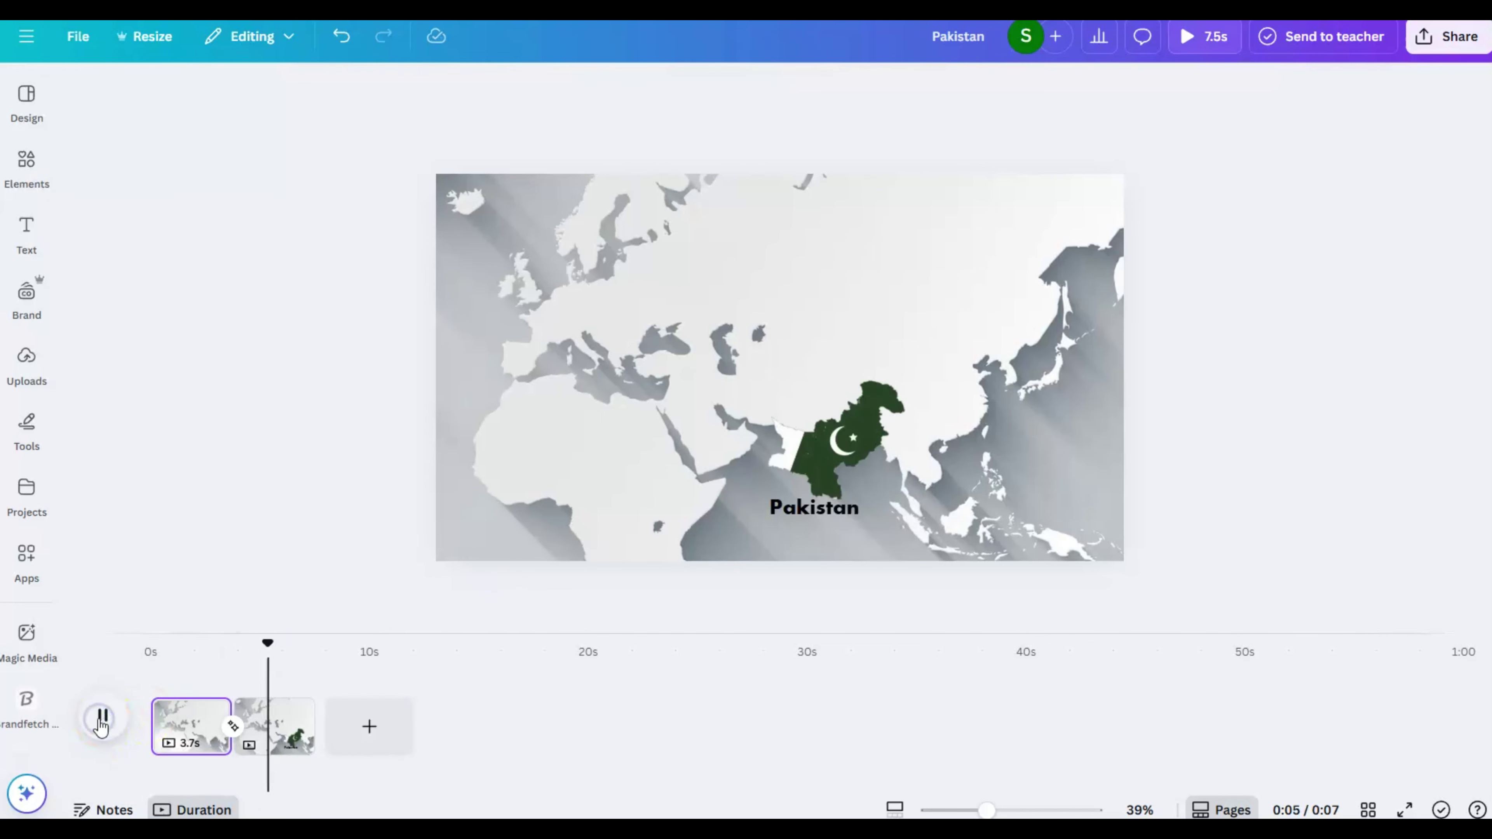
left_click(285, 715)
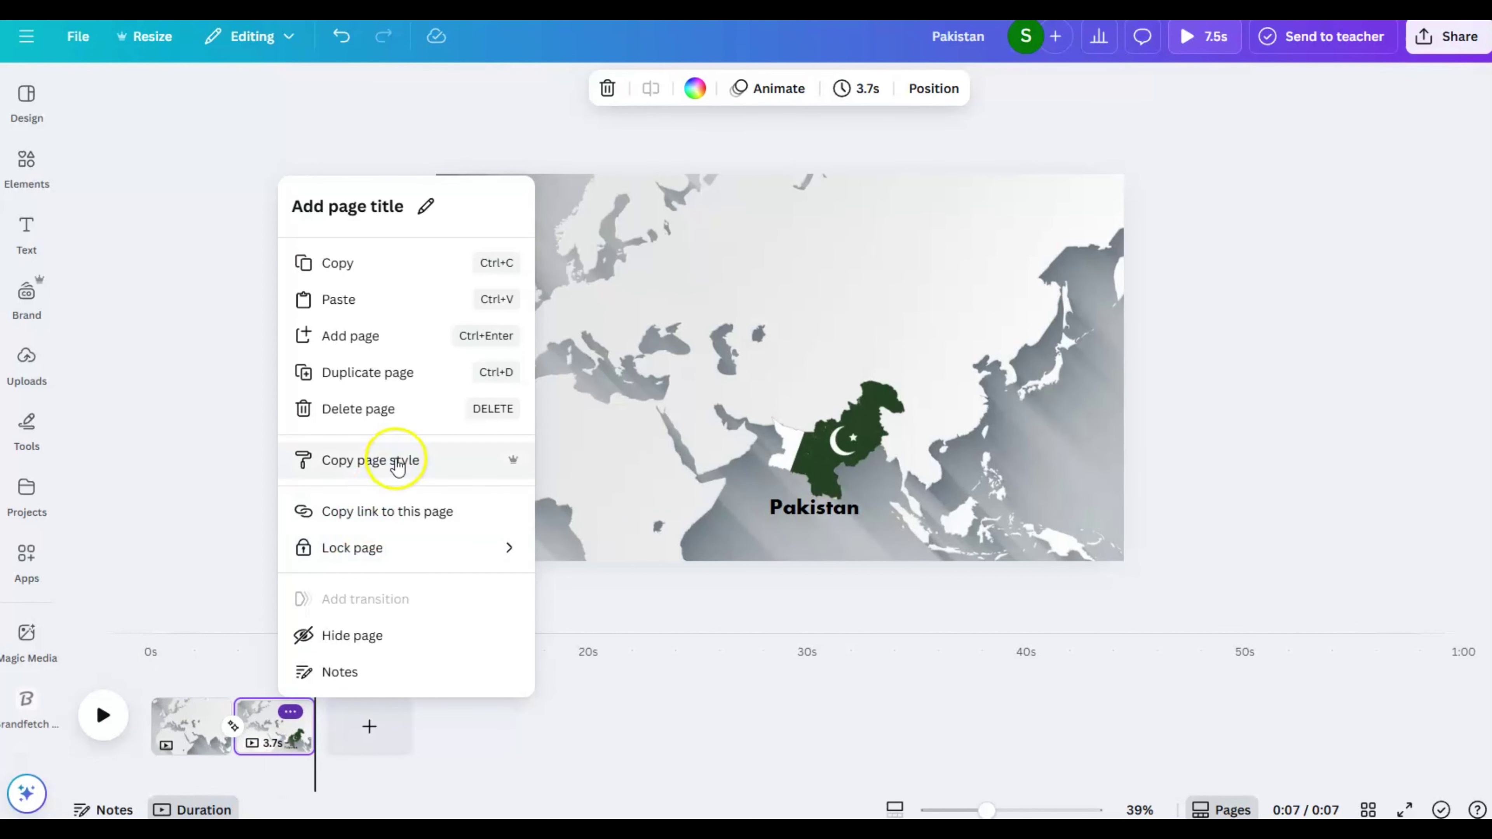
left_click(446, 755)
left_click(289, 713)
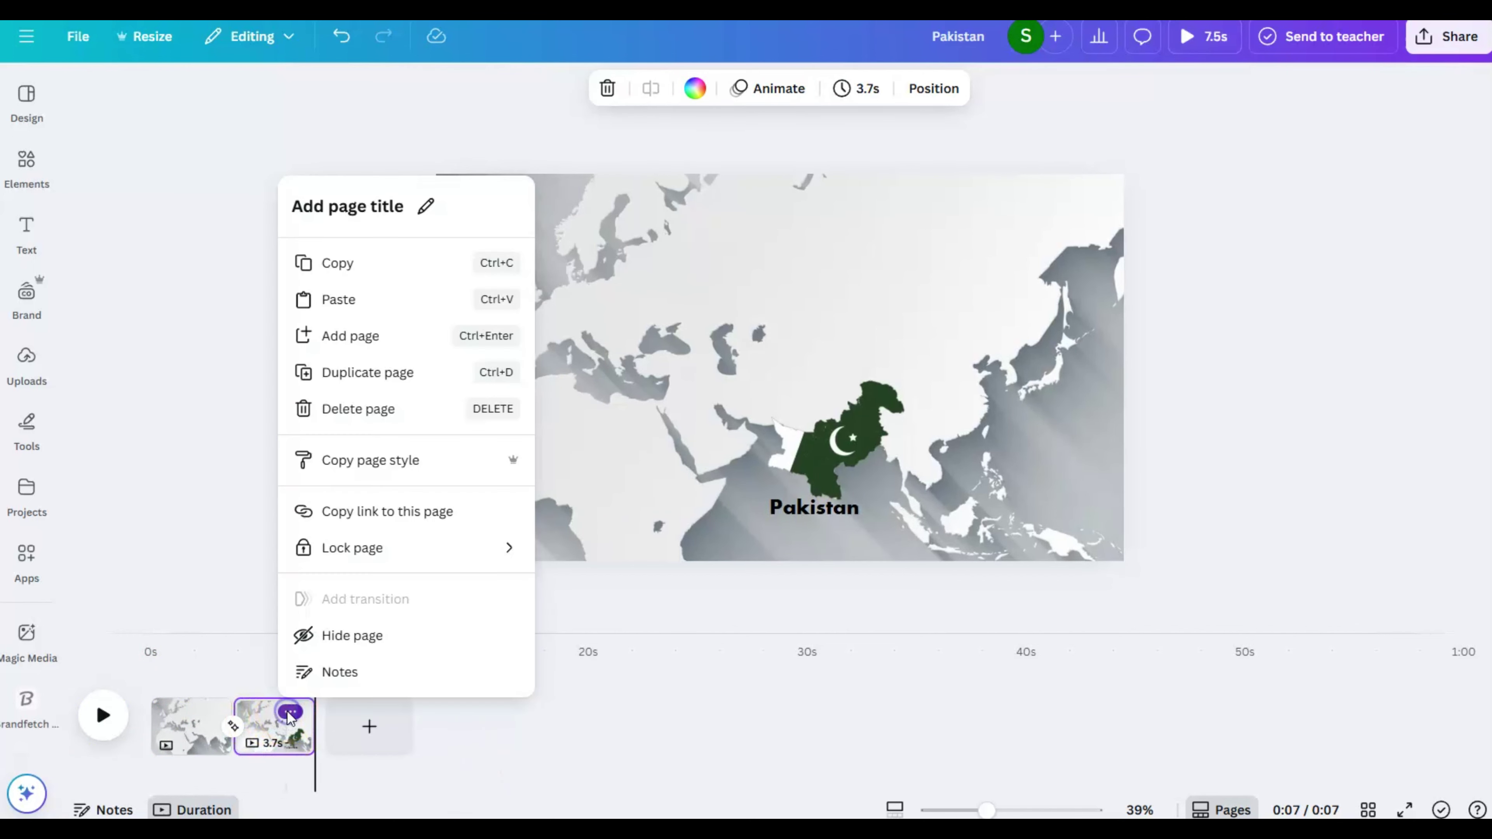
left_click(490, 712)
right_click(265, 728)
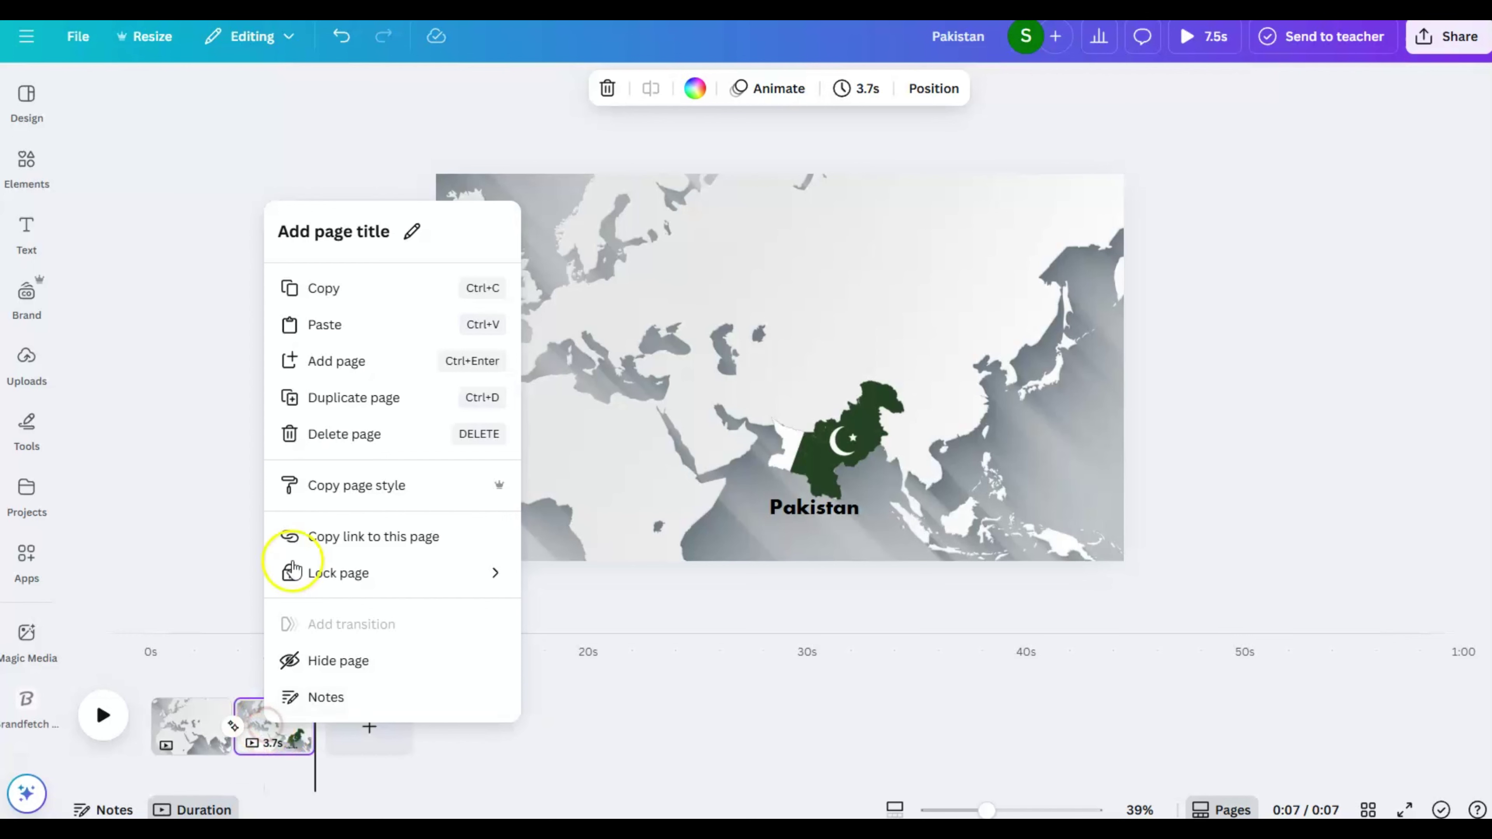
left_click(558, 689)
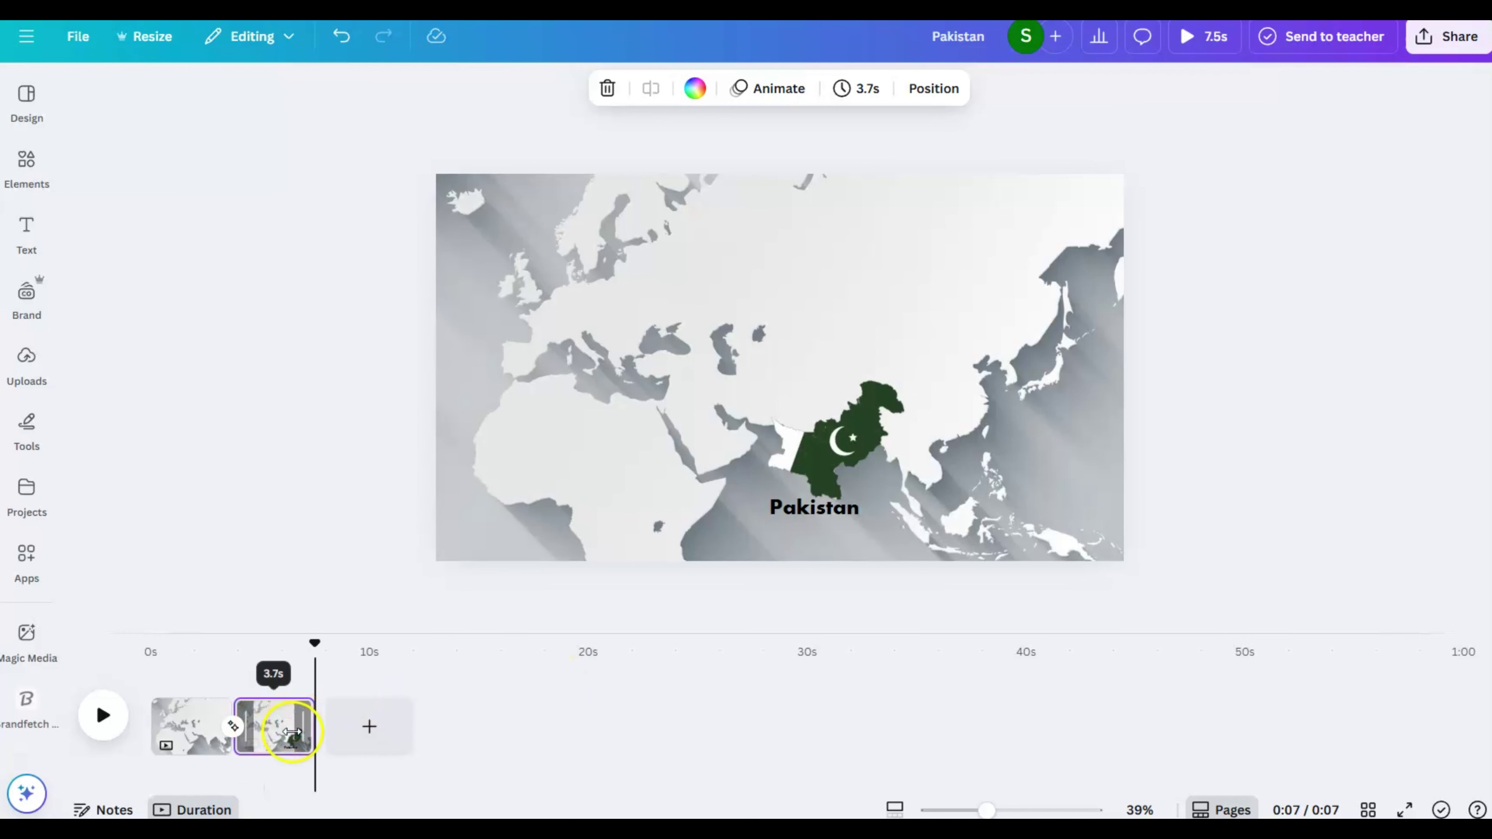
Trim the start of the Pakistan map's and heading's timings so the map enters during the second page and the heading slightly after, and preview the video.
left_click(841, 432)
right_click(839, 436)
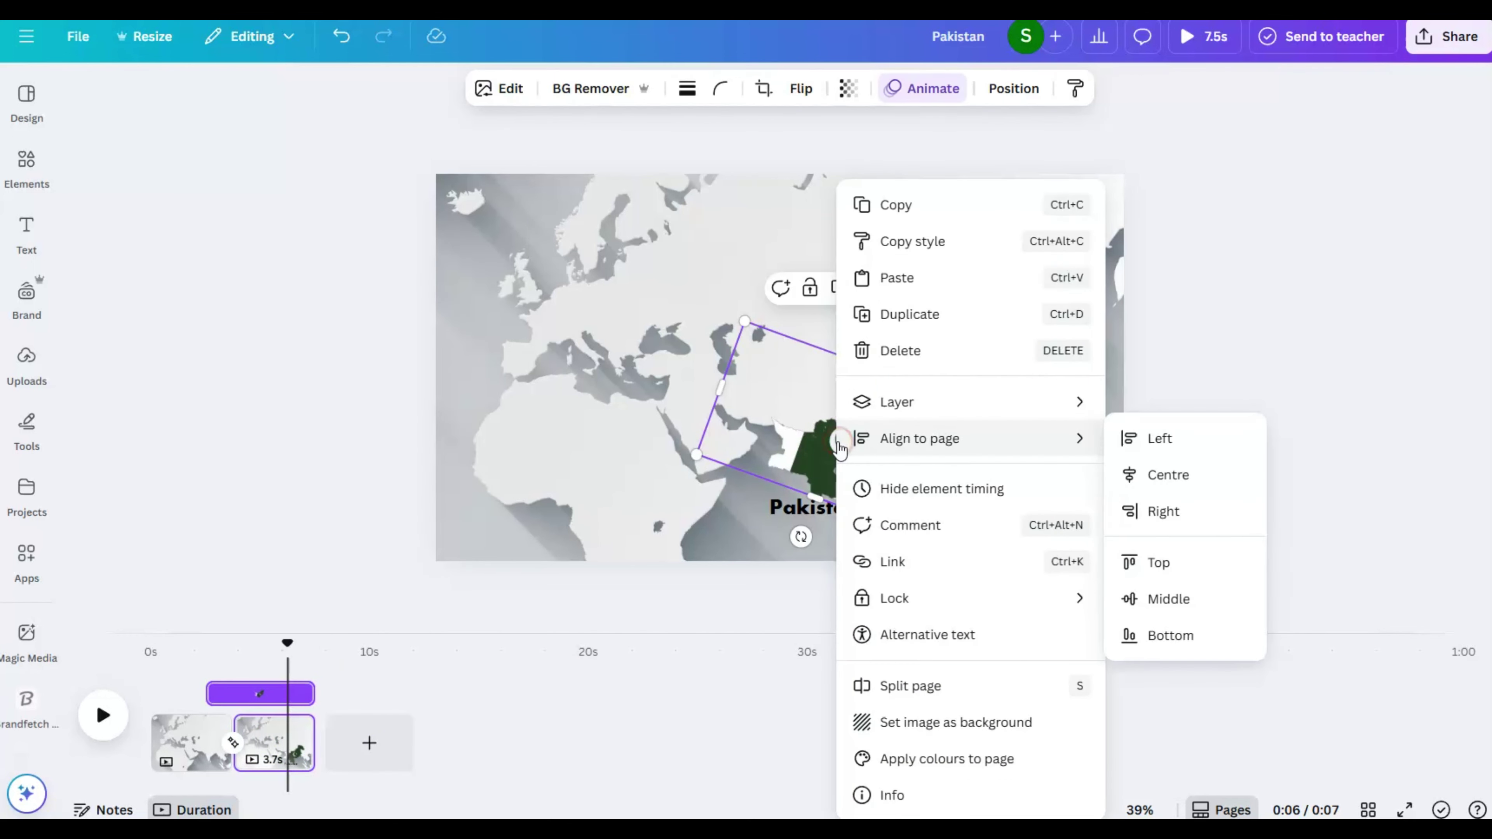
left_click(234, 697)
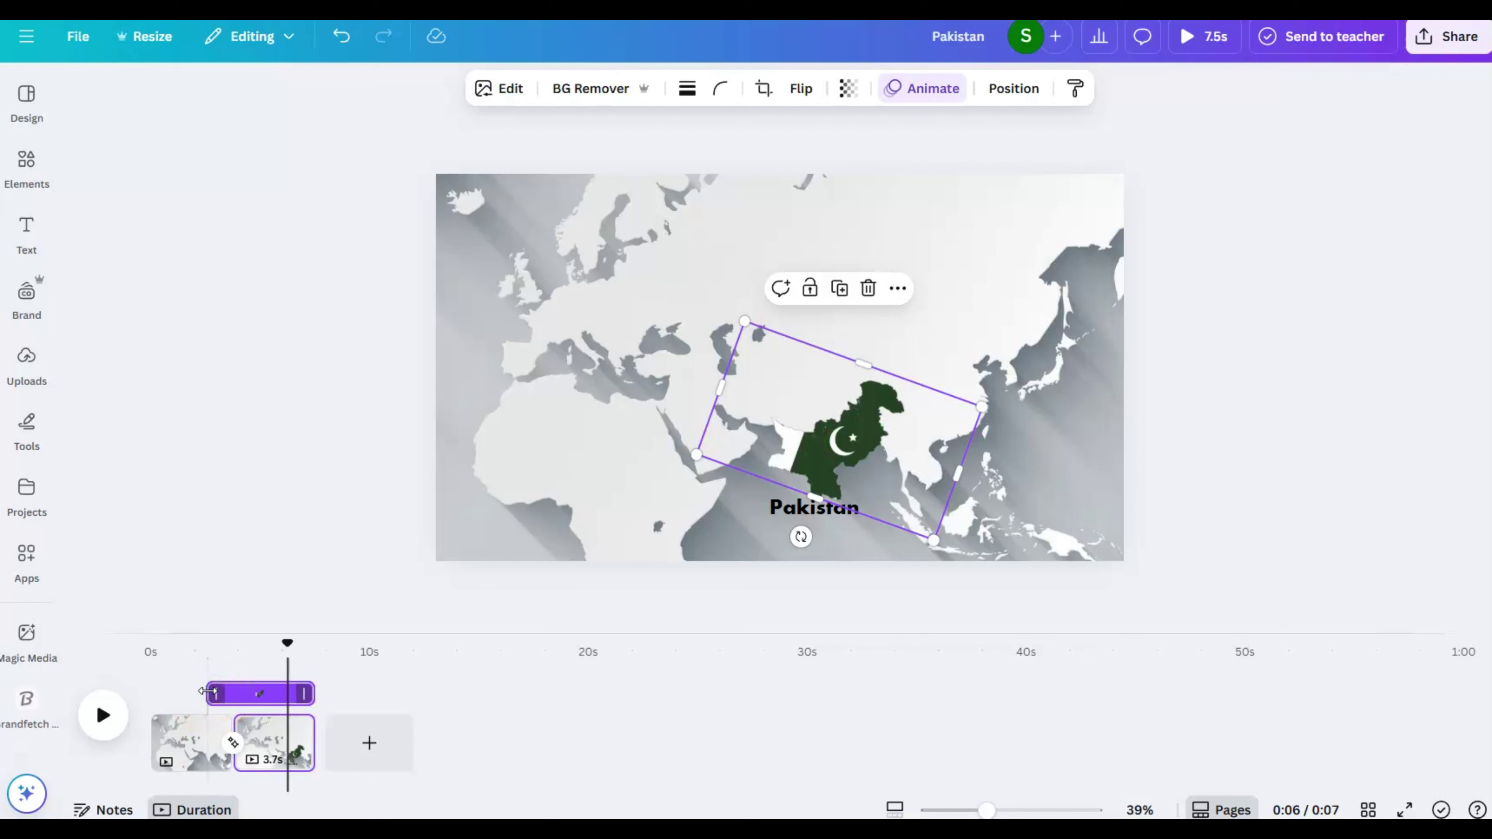
left_click_drag(205, 692, 274, 694)
left_click(783, 509)
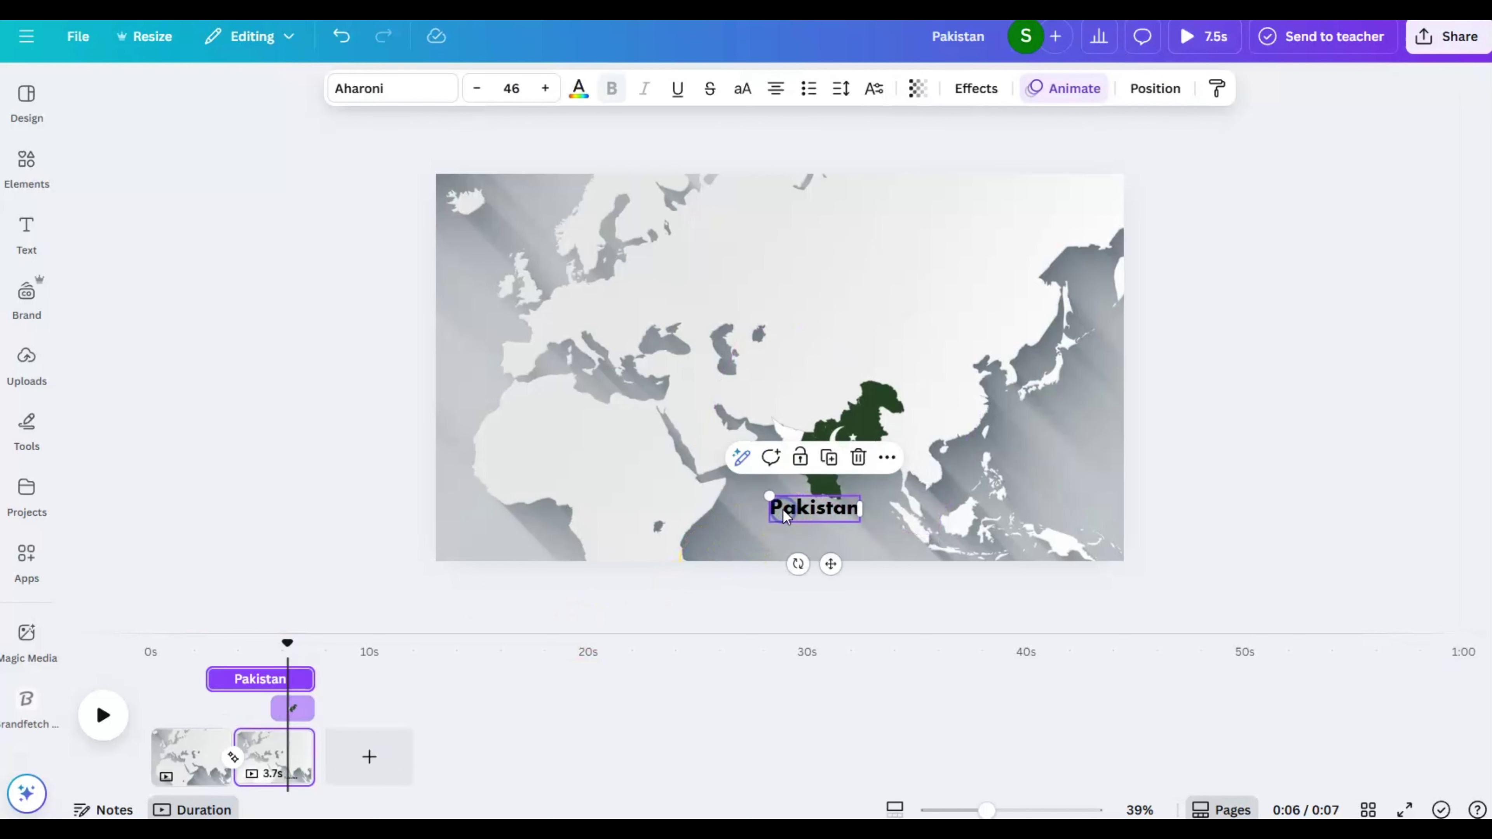
left_click_drag(210, 674, 288, 675)
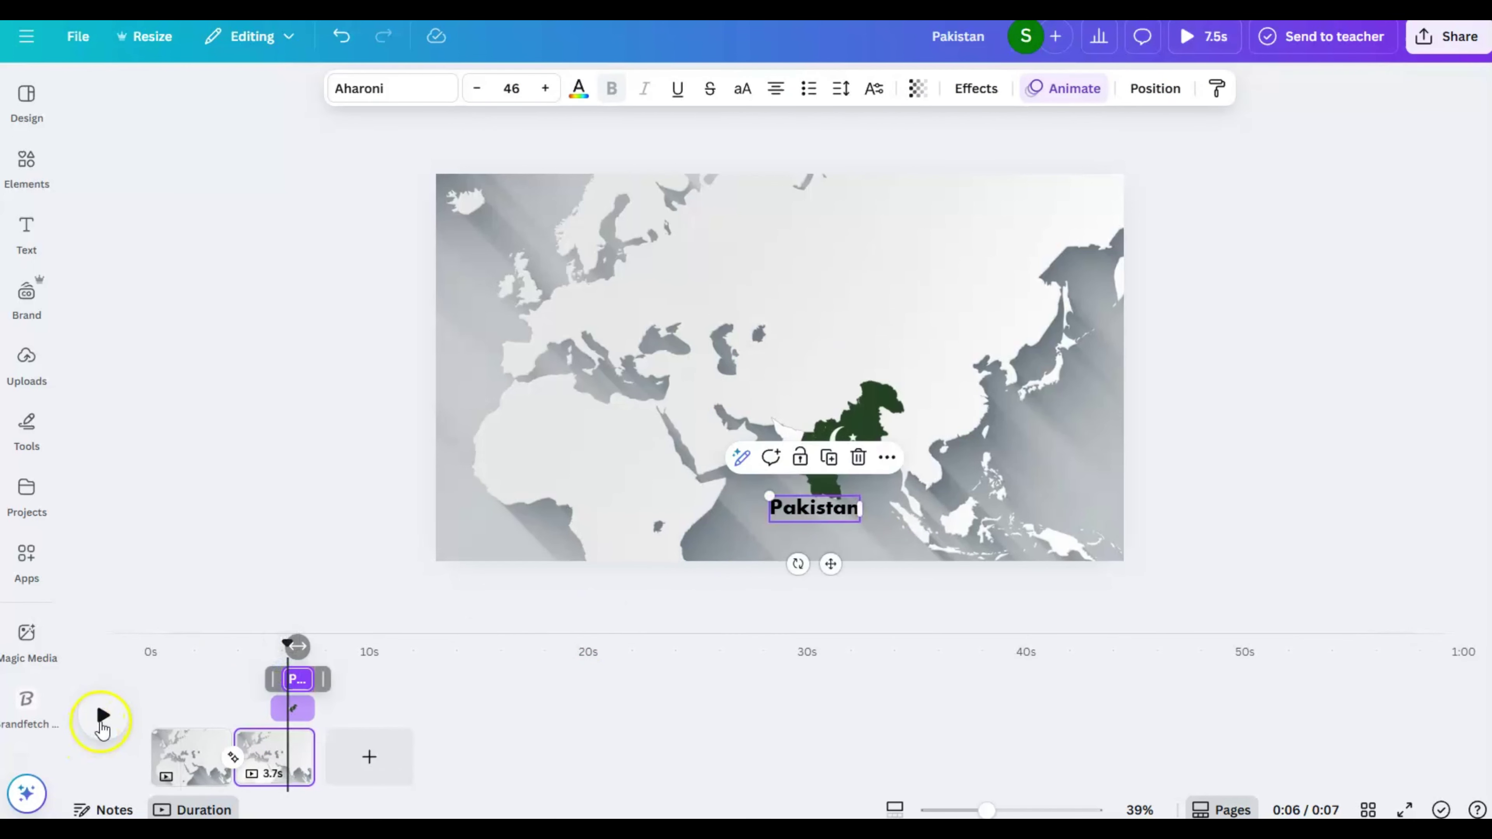
left_click(103, 715)
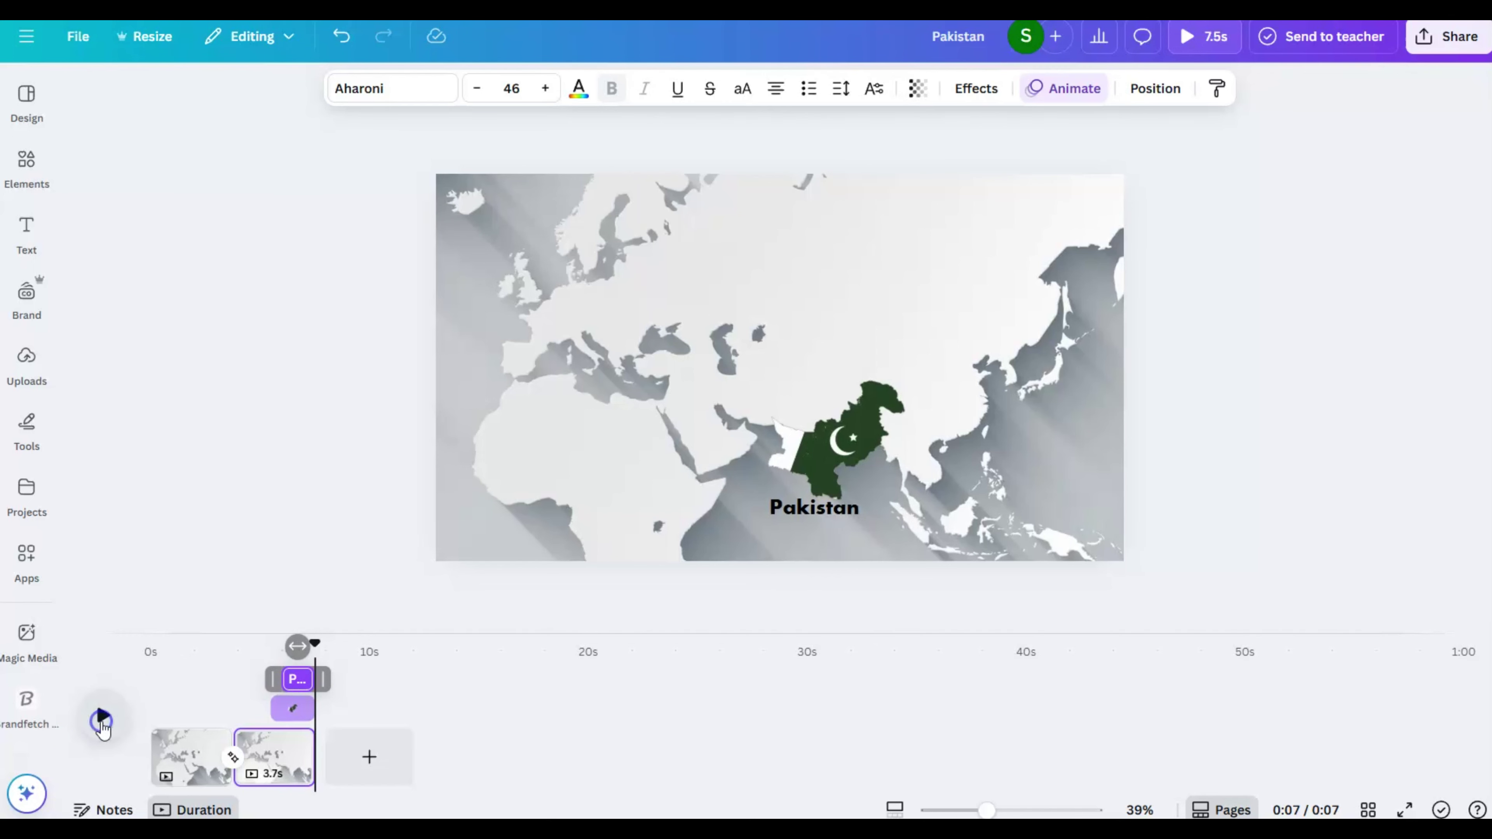
left_click(103, 717)
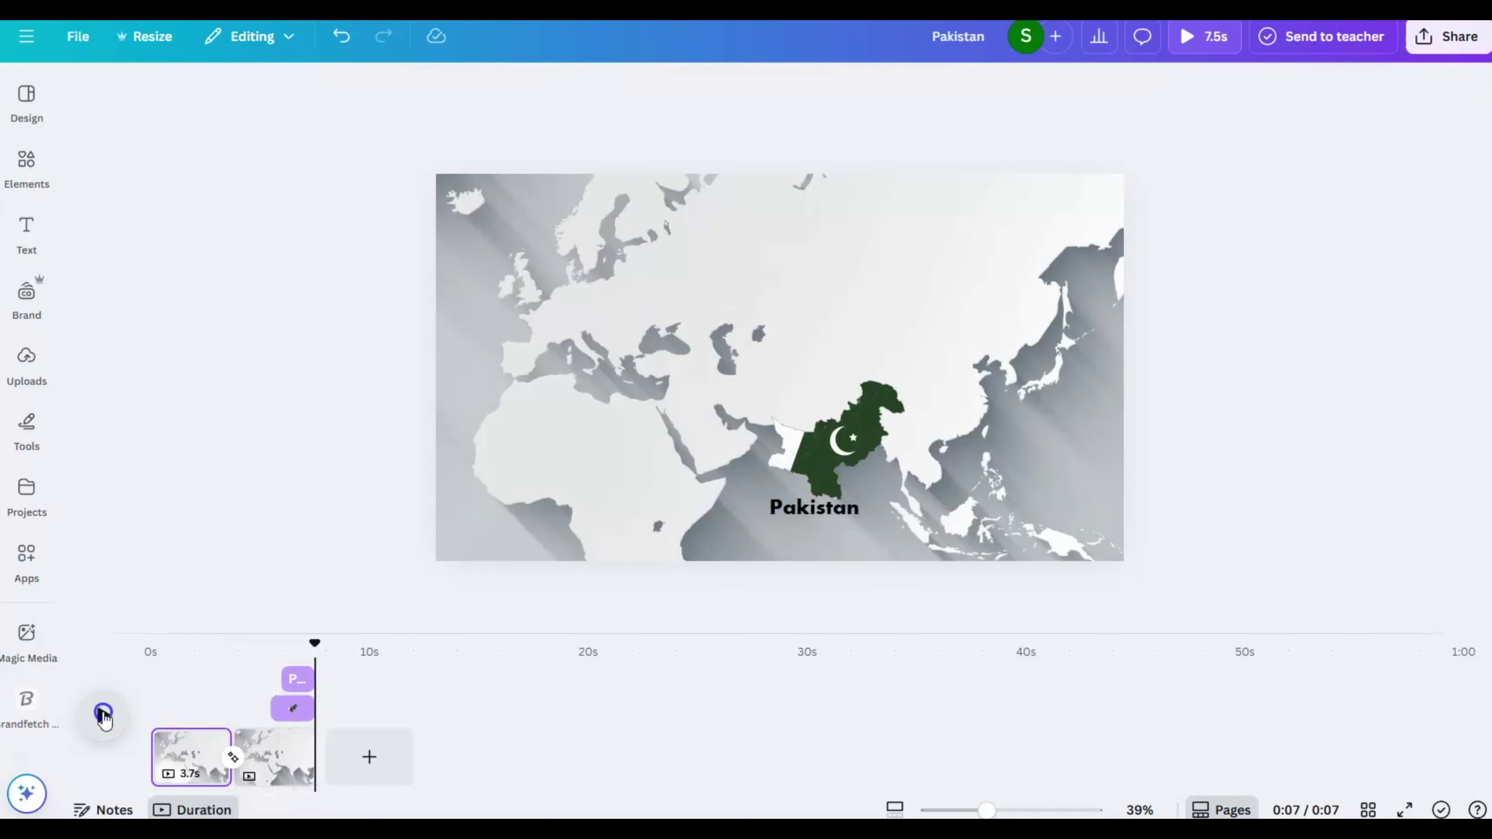
left_click(103, 715)
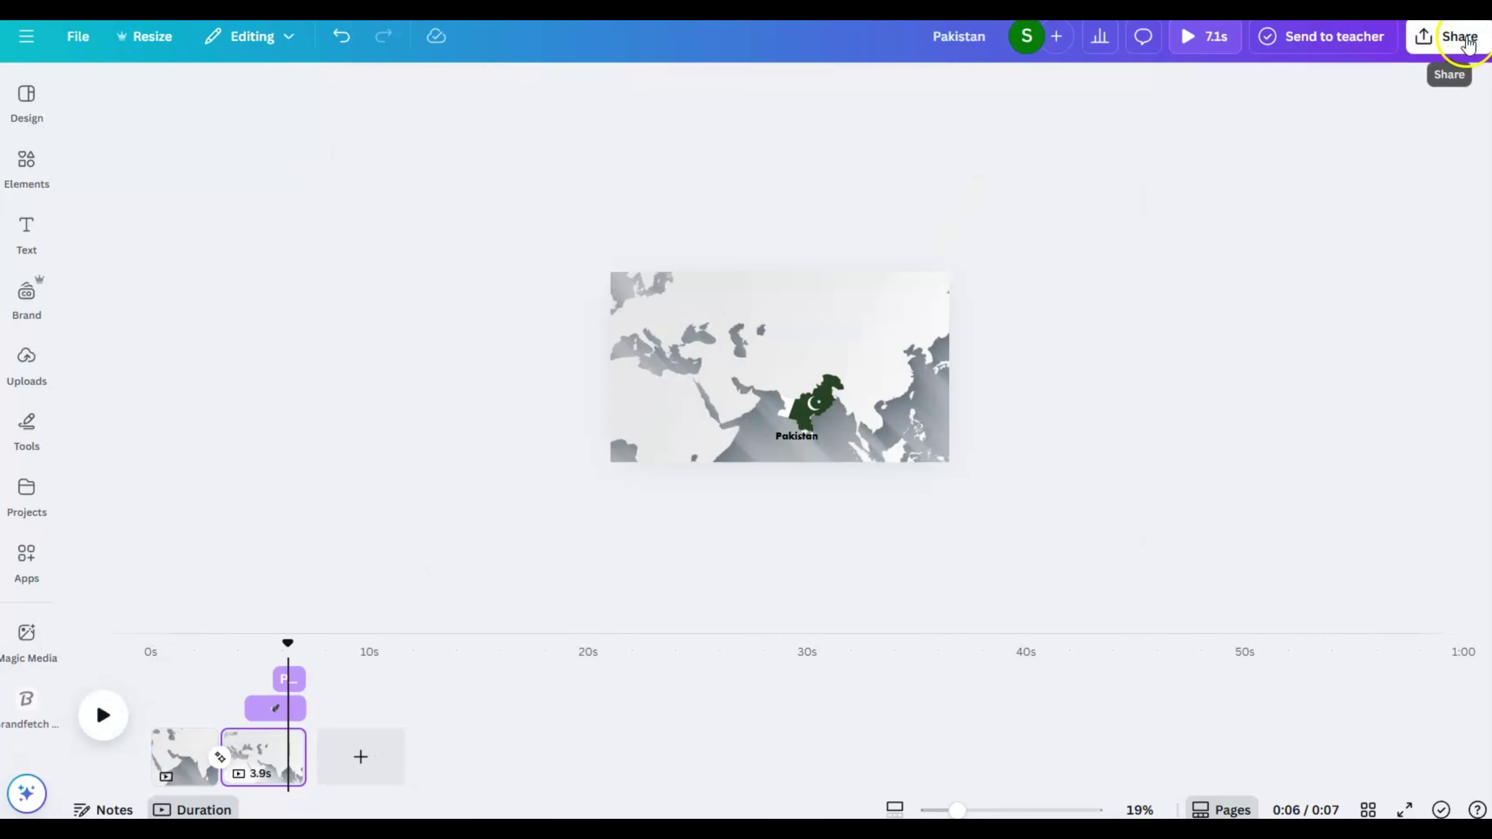
Download the design as an MP4 video with the quality set to 4K (UHD).
left_click(1446, 36)
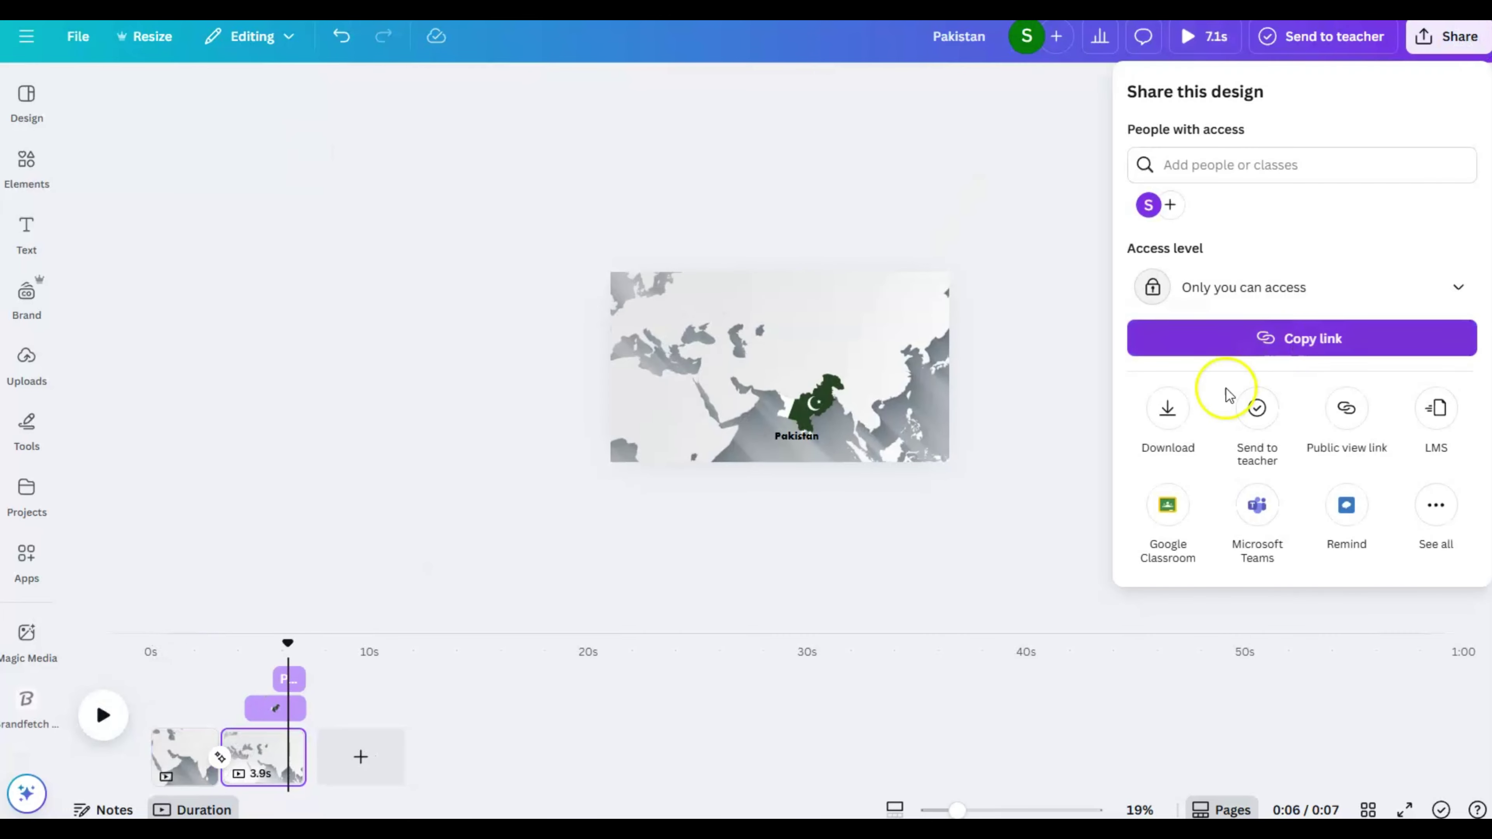
left_click(1168, 408)
left_click(1206, 166)
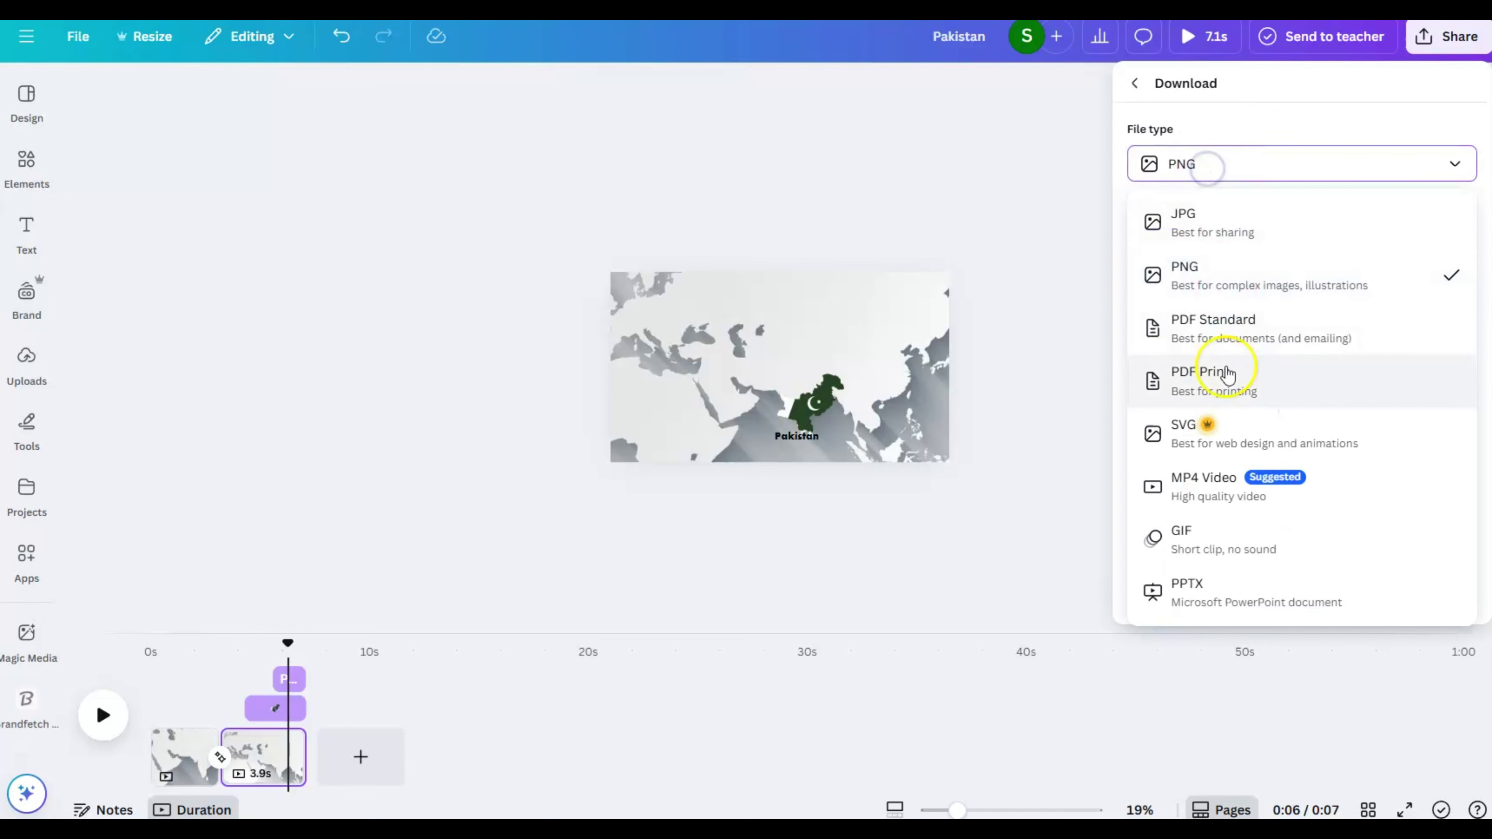
left_click(1236, 497)
left_click_drag(1391, 240, 1415, 231)
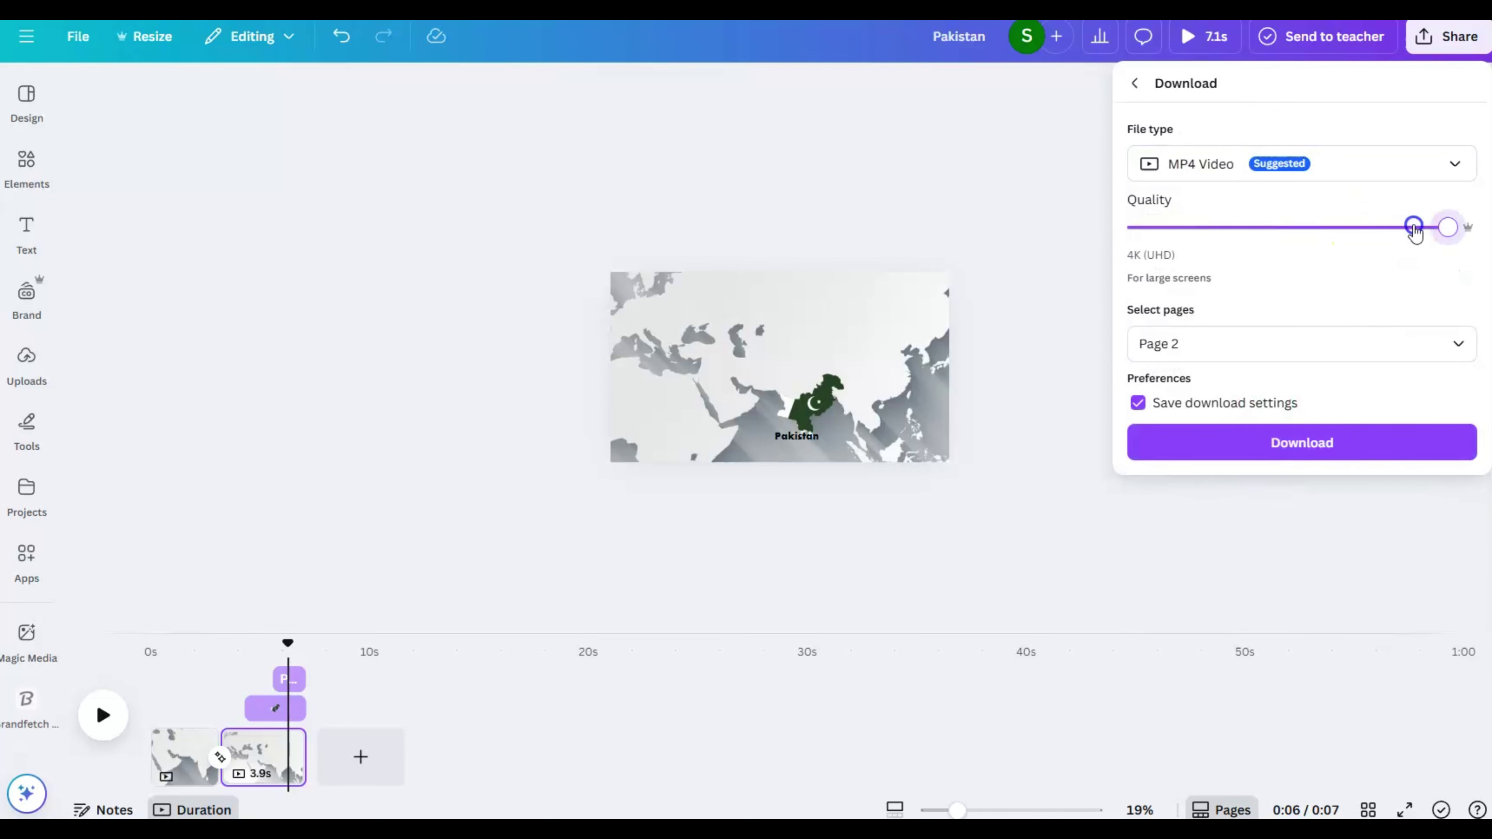
left_click(1304, 450)
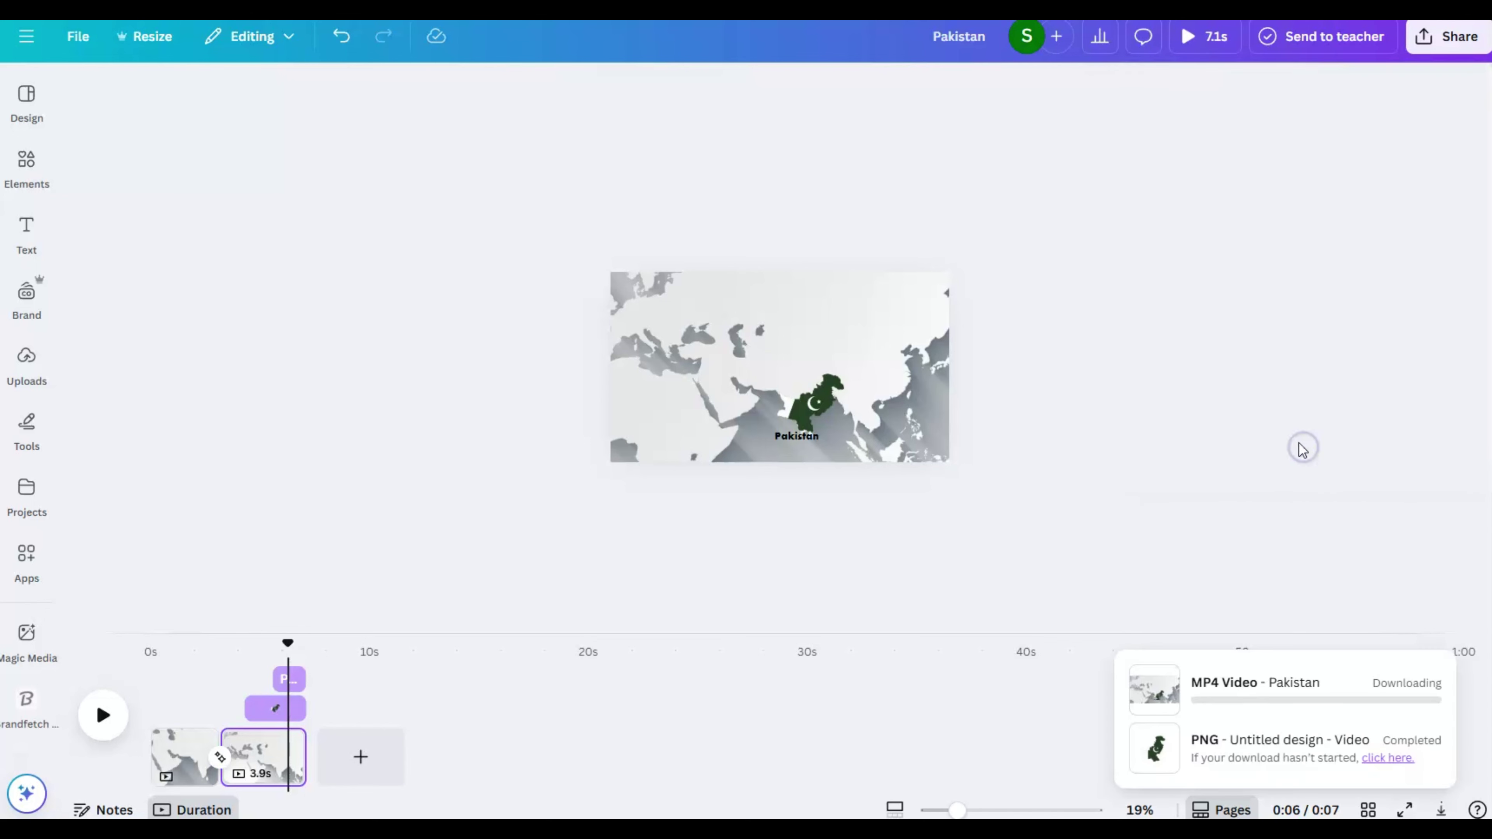